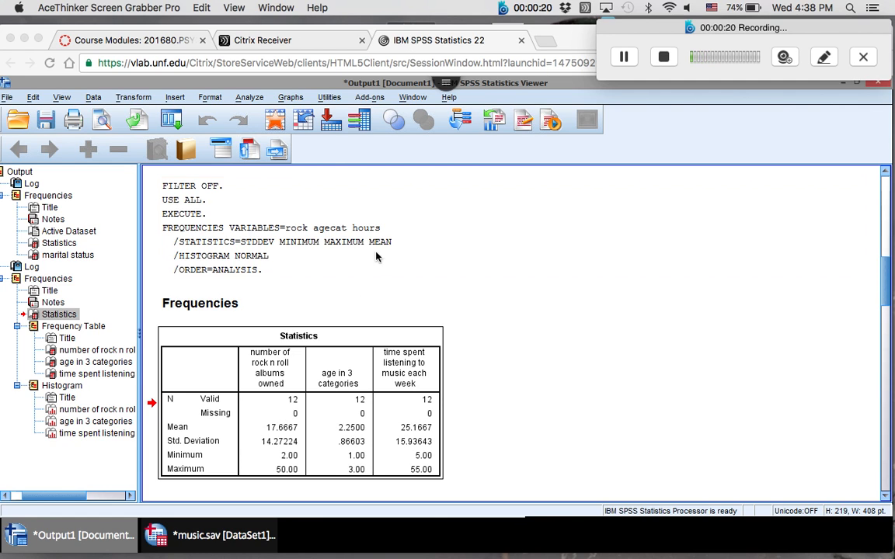
Copy the Statistics table from the Frequencies output and switch to the blank Word document
right_click(359, 339)
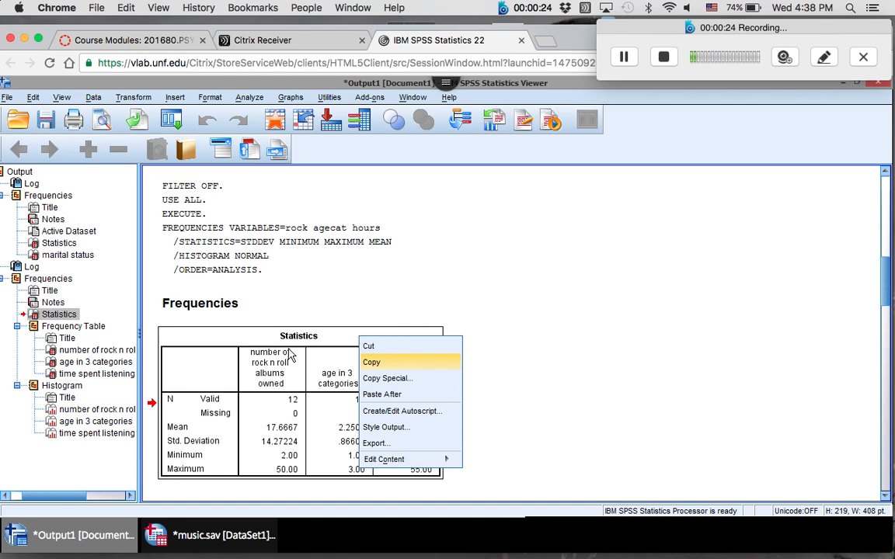
left_click(409, 362)
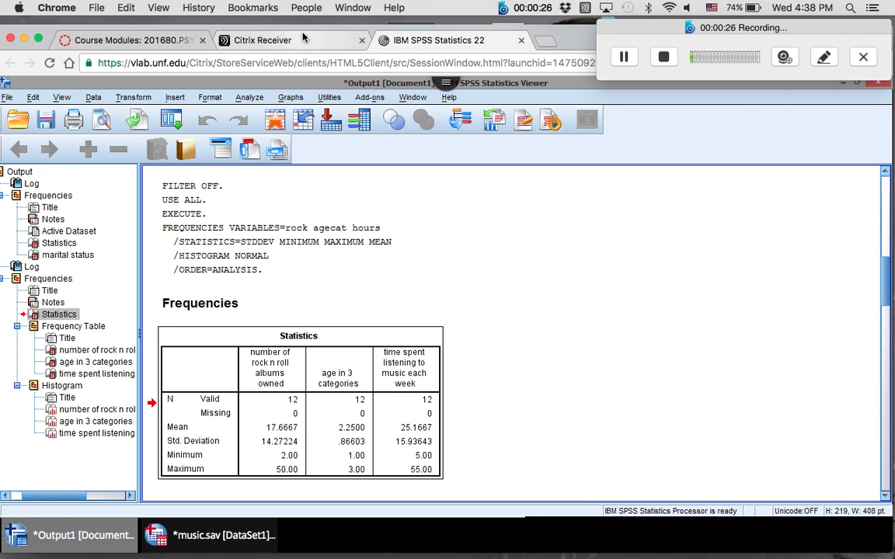
left_click_drag(244, 36, 244, 115)
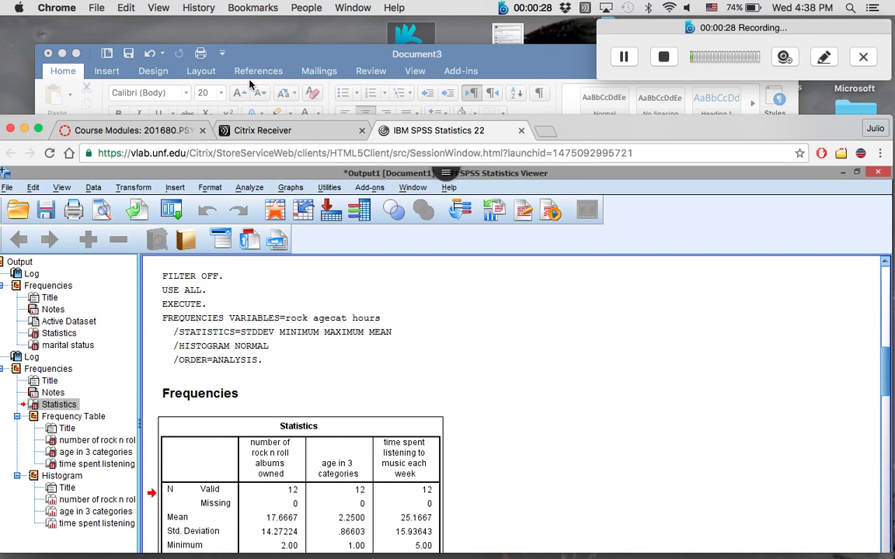
left_click(227, 77)
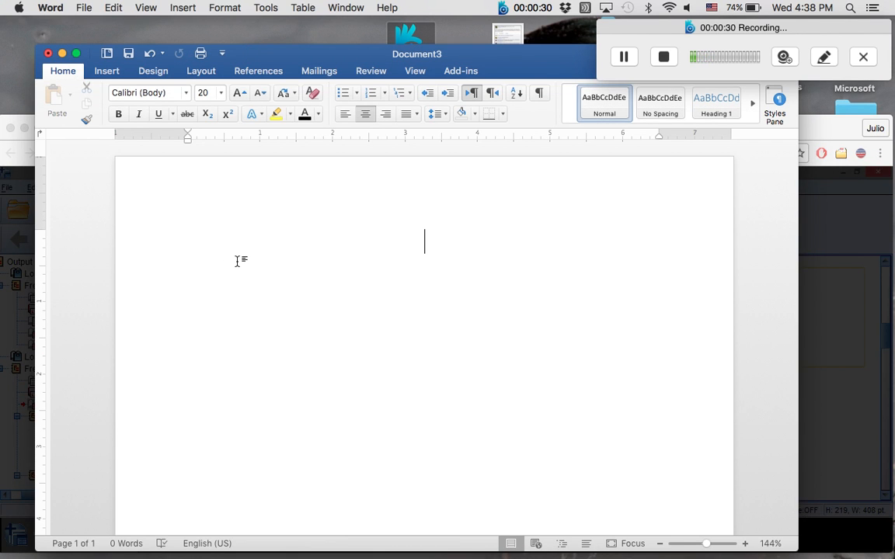
left_click(209, 227)
Narrow the SPSS browser window, arrange it beside the Word document and bring the Statistics table's three variable columns into view
left_click(811, 235)
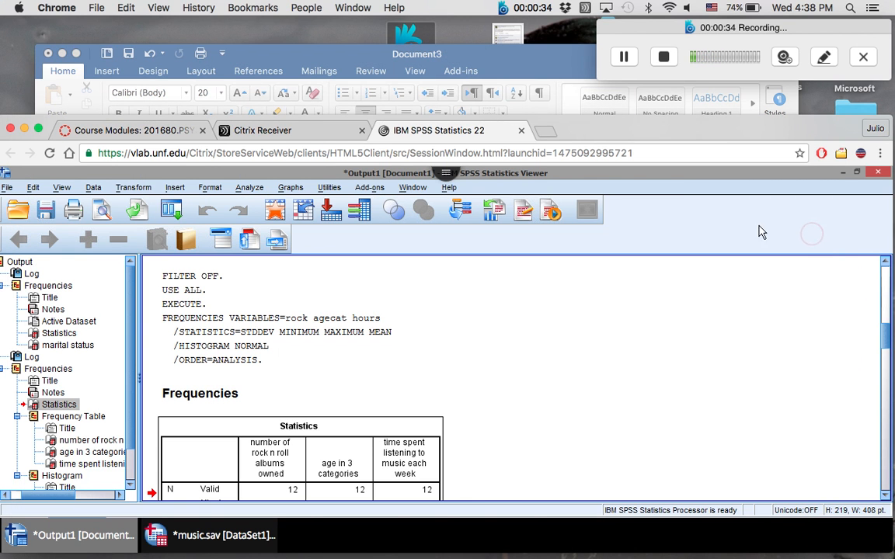
left_click_drag(591, 139, 593, 101)
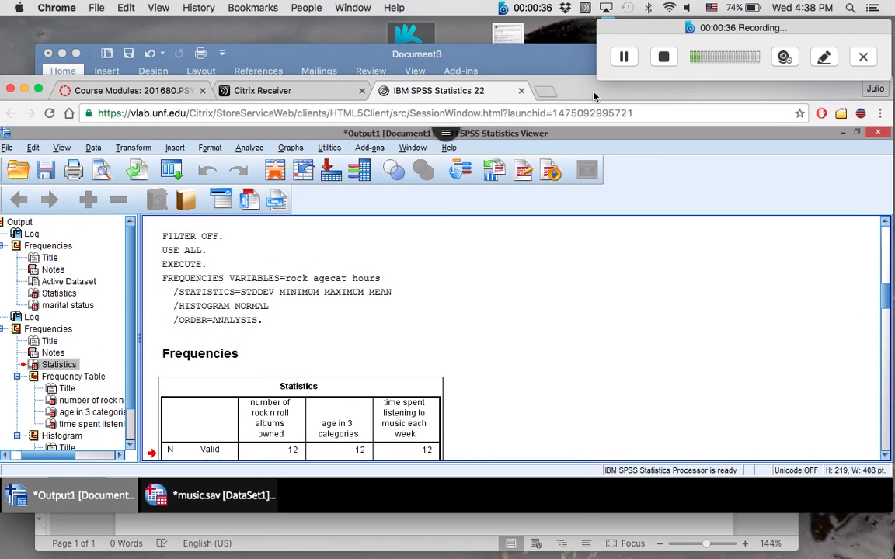
left_click_drag(1, 164, 453, 164)
left_click_drag(369, 56, 306, 44)
left_click(742, 200)
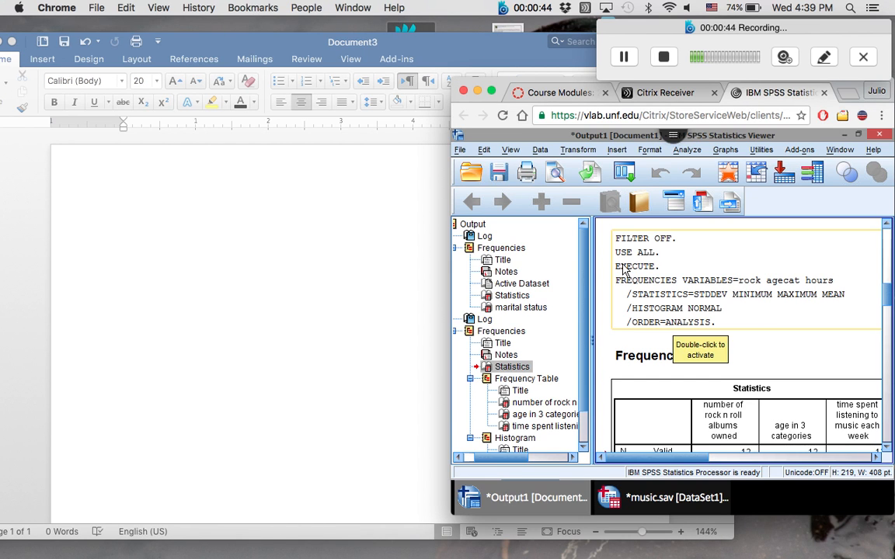
scroll(633, 309, "down", 5)
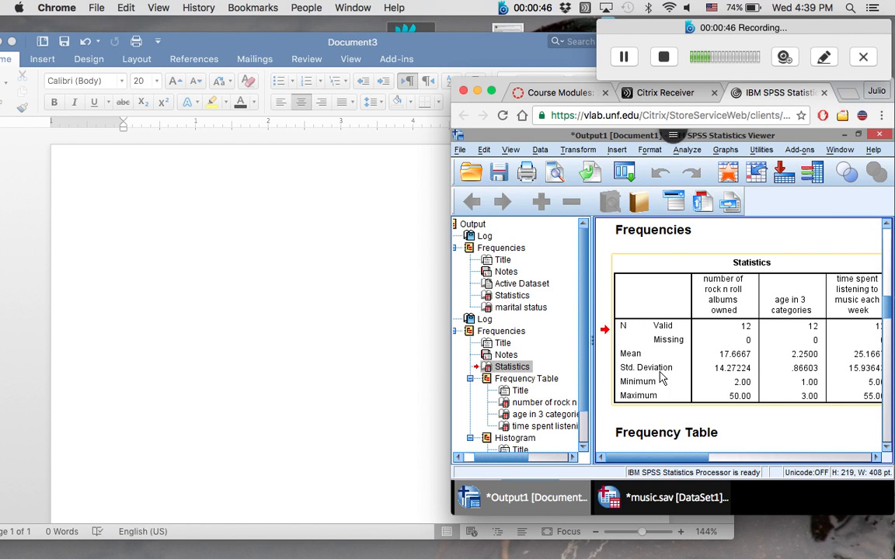
left_click_drag(657, 457, 667, 460)
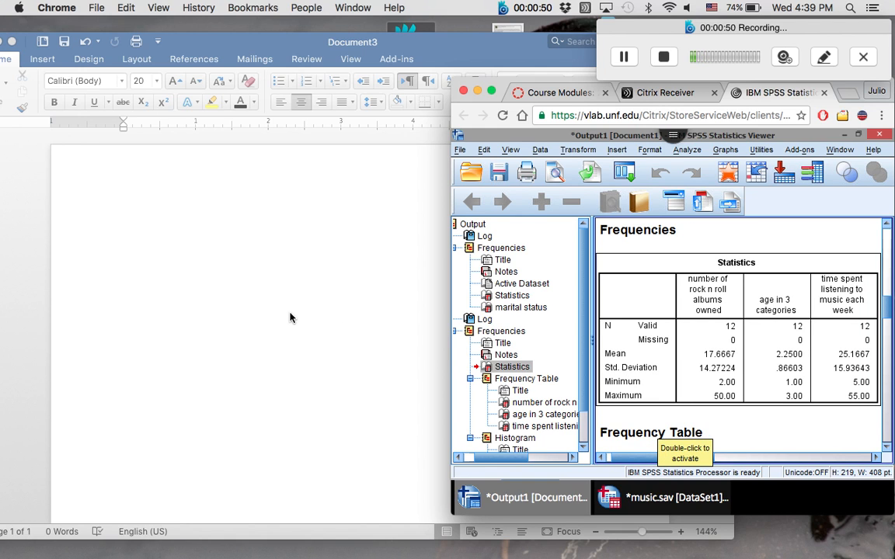
left_click_drag(703, 458, 725, 463)
left_click(679, 309)
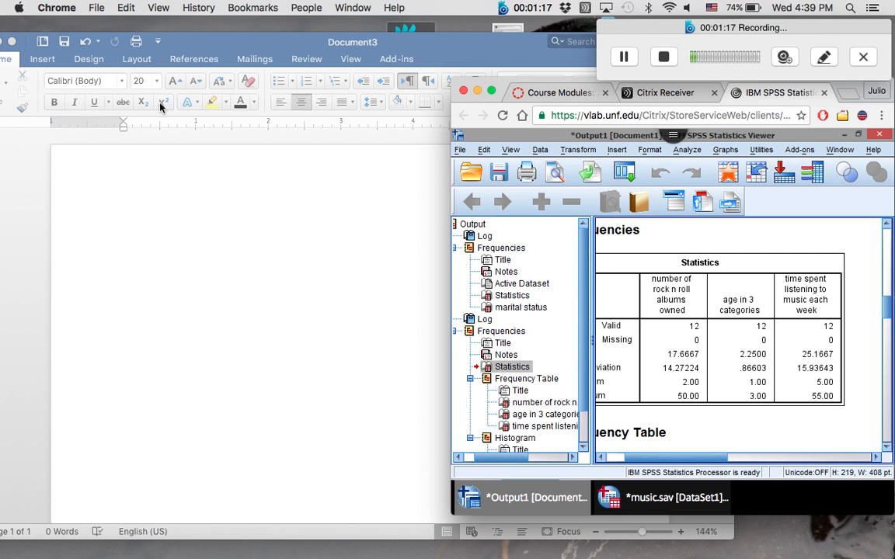
Move the Word window fully into view and insert a table with 4 columns and 7 rows
left_click(6, 89)
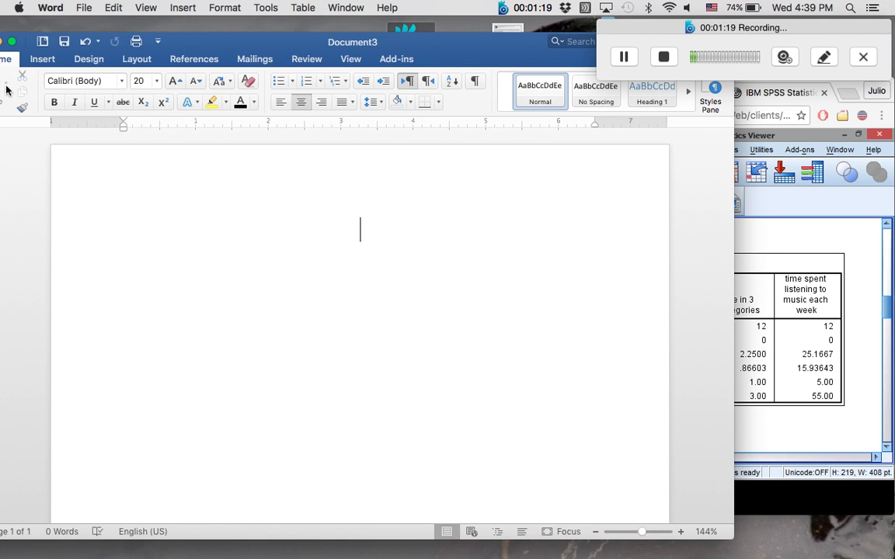
left_click_drag(188, 43, 251, 32)
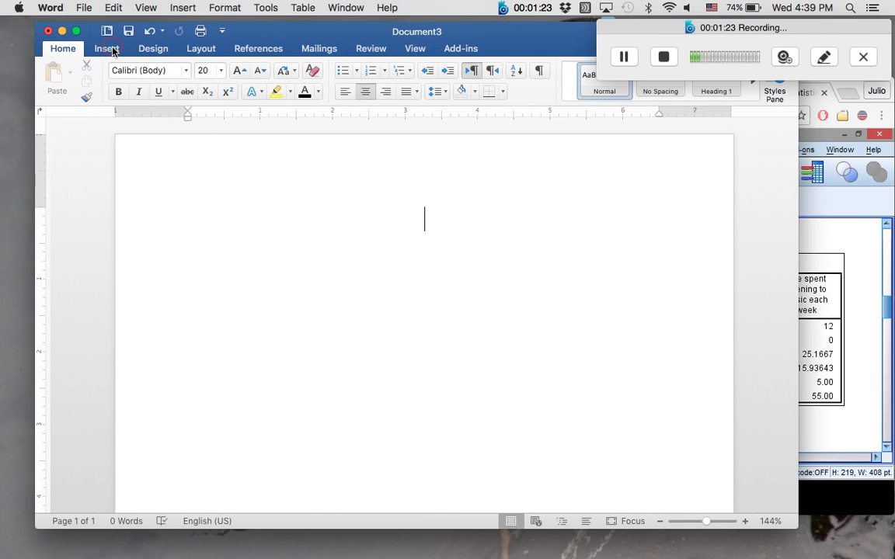
left_click(108, 49)
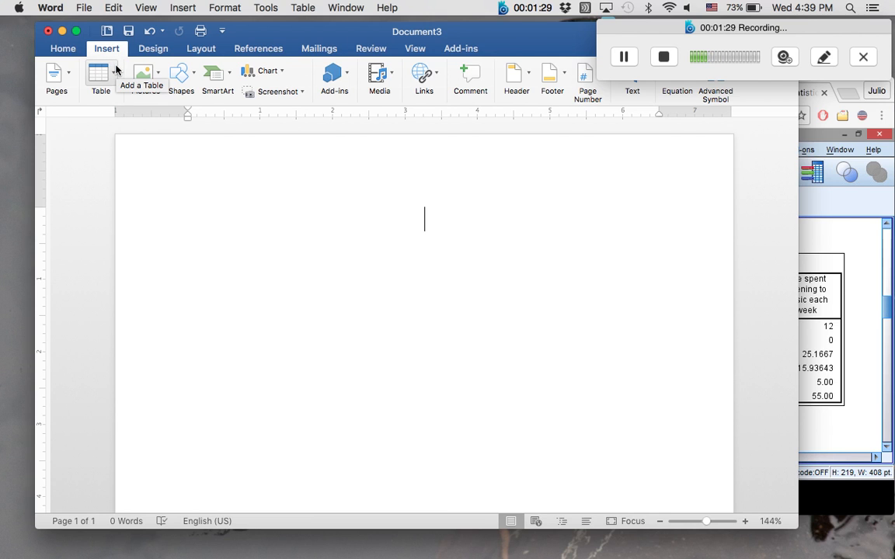
left_click(73, 52)
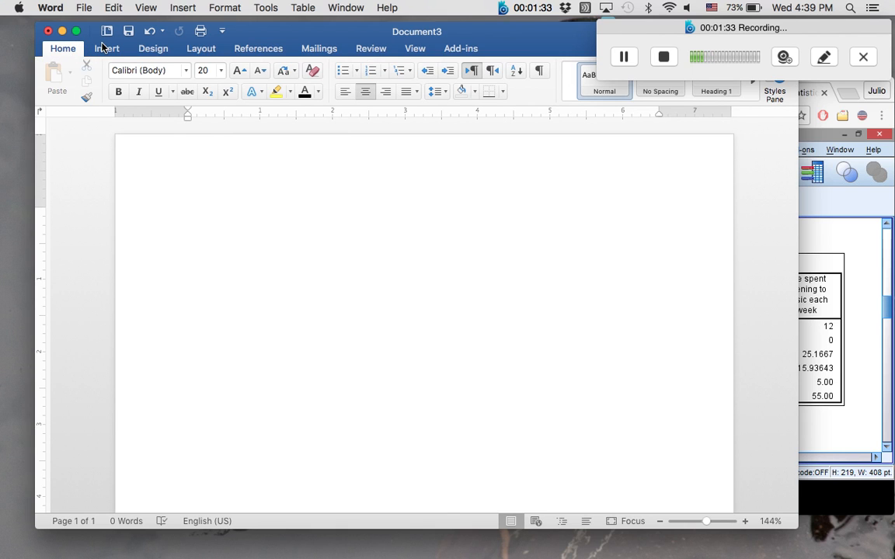
left_click(106, 49)
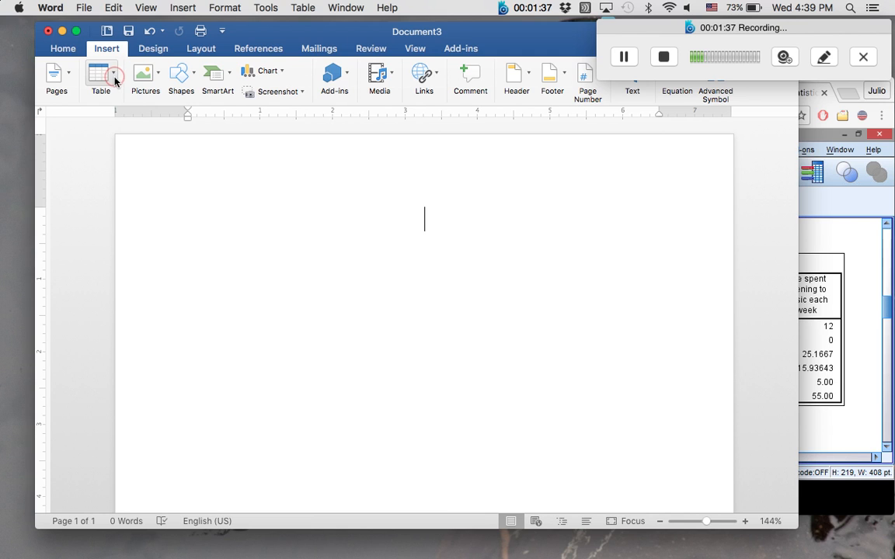
left_click(115, 81)
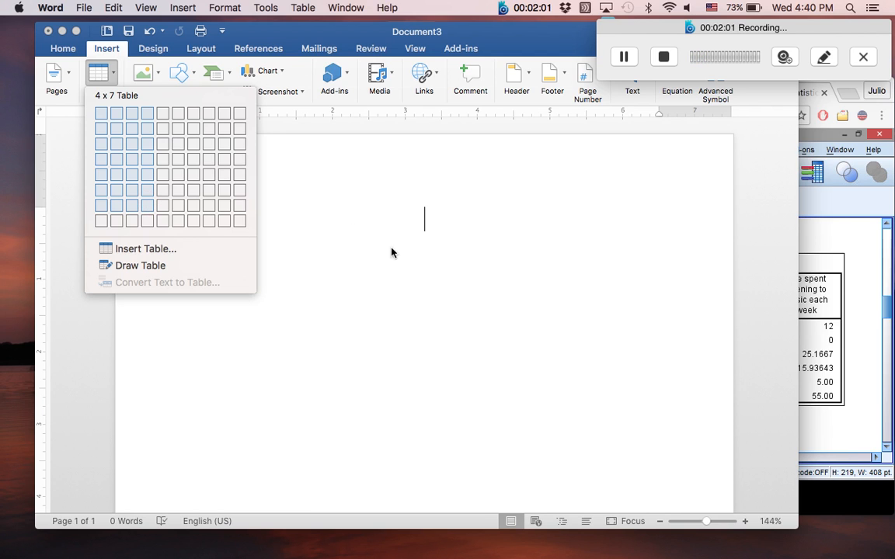
left_click(146, 204)
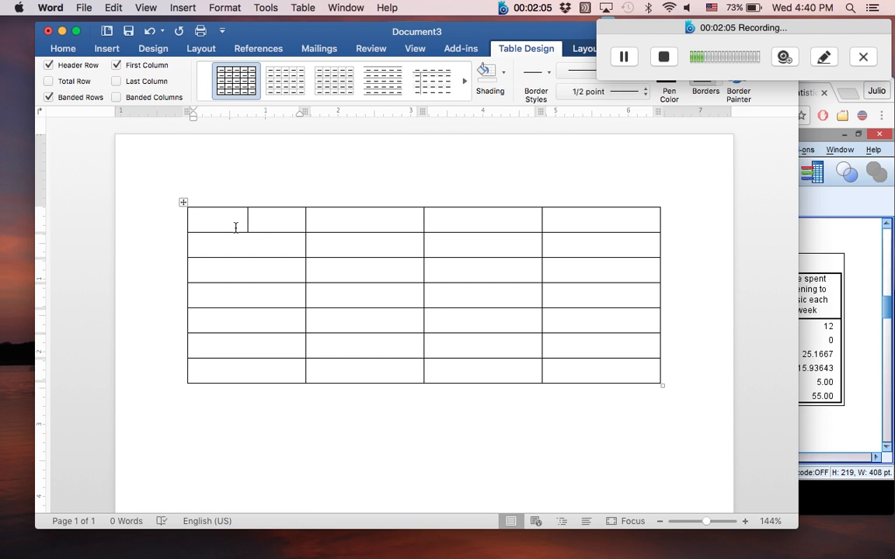
Reduce the first cell's font size to 12 and enter the column header "Variable"
left_click(73, 51)
left_click(259, 70)
left_click(258, 71)
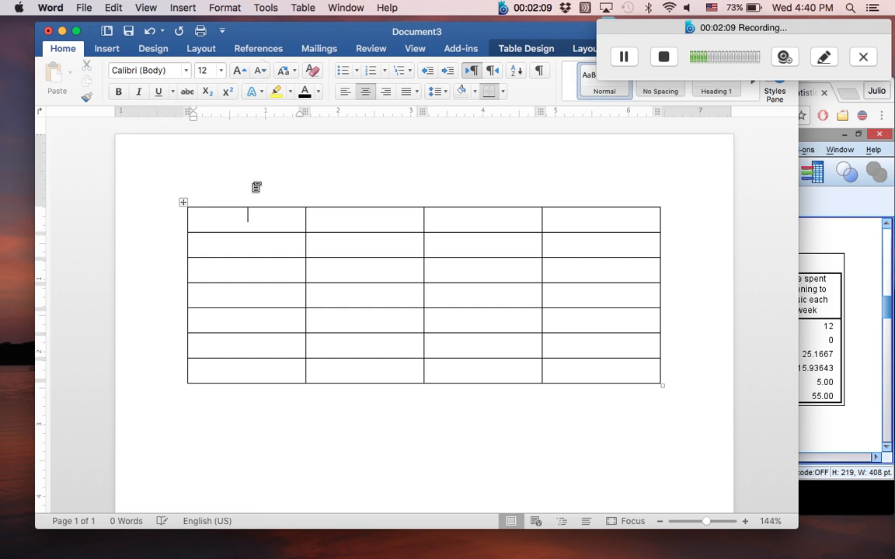
type("Variable")
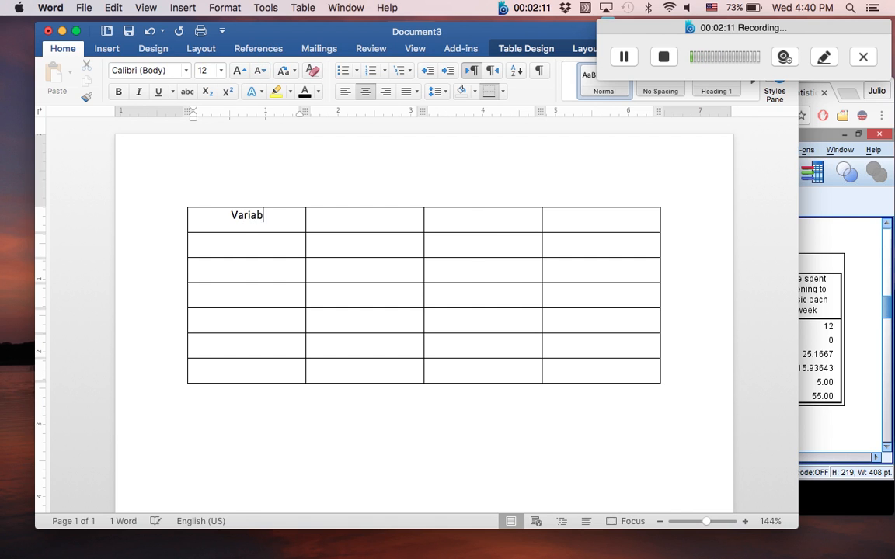
Format the entire table in Times New Roman at font size 12
left_click_drag(230, 223, 591, 368)
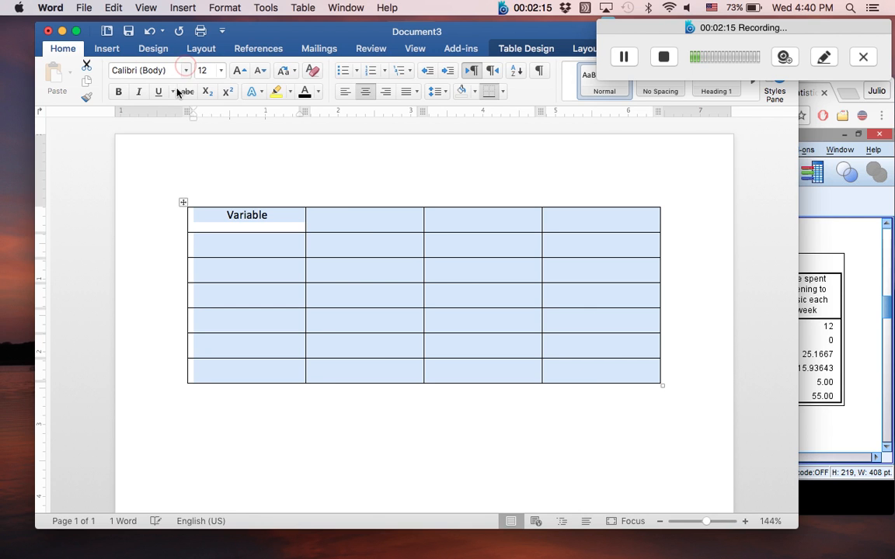
left_click(186, 70)
left_click(176, 162)
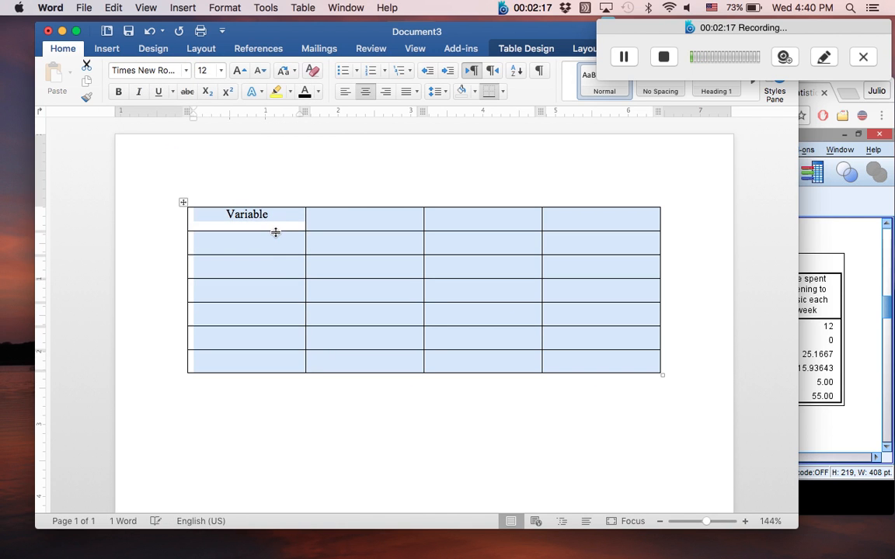
left_click(270, 217)
left_click(331, 220)
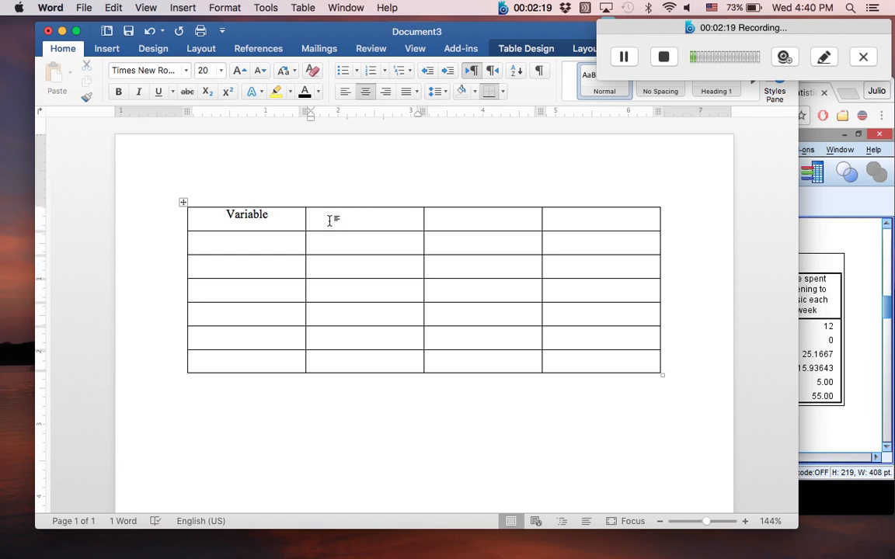
left_click_drag(262, 220, 581, 364)
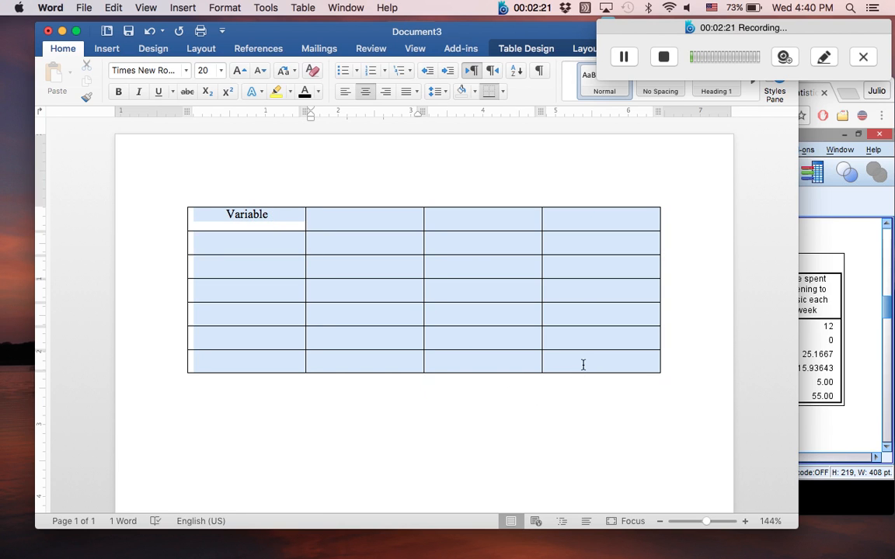
left_click(220, 70)
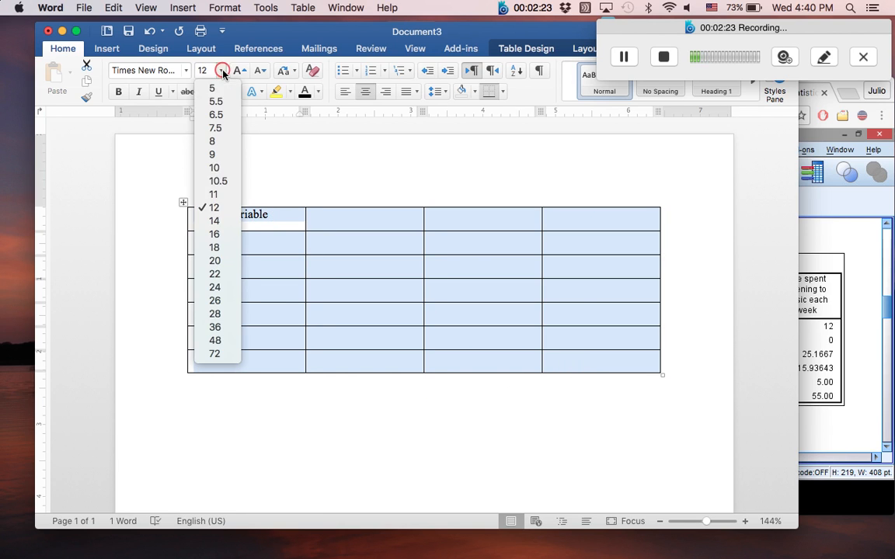
left_click(214, 206)
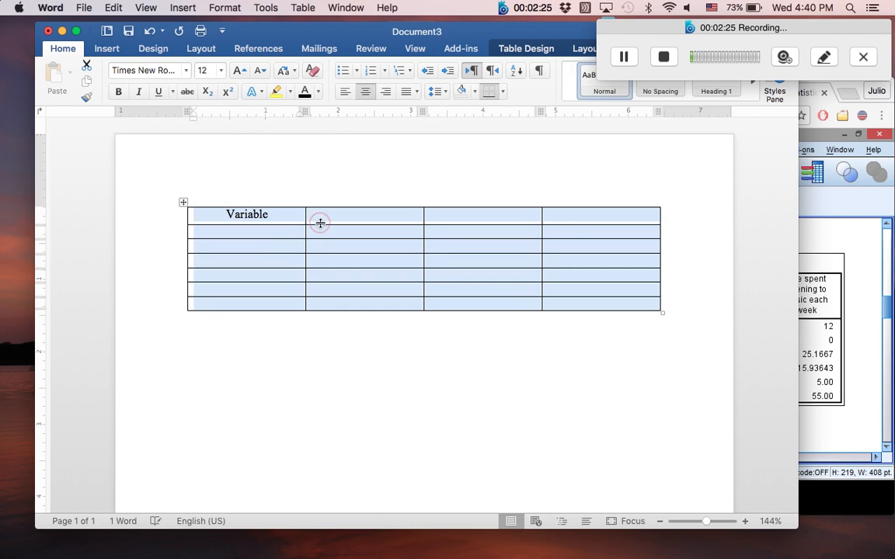
Enter the second column header as "n (%)" with a lowercase italic n and a single space before the parenthesis
left_click(329, 220)
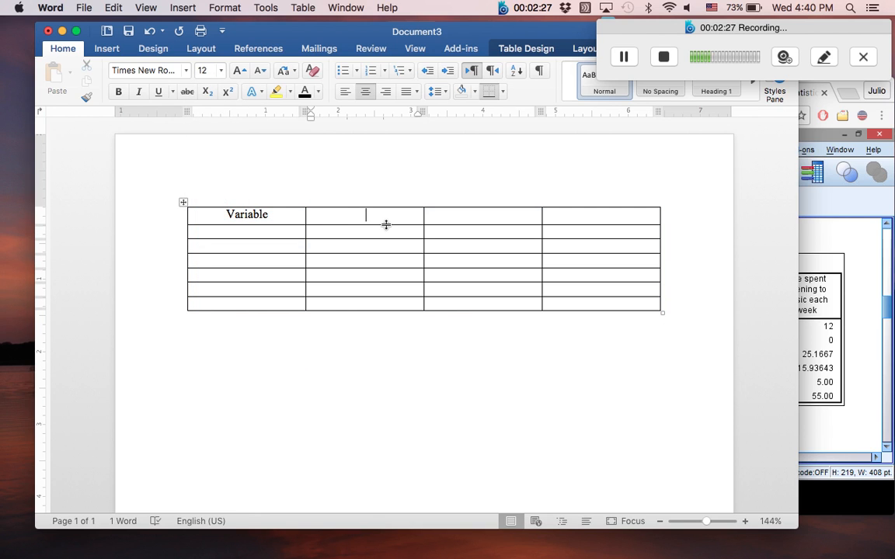
key("super+i")
type("n")
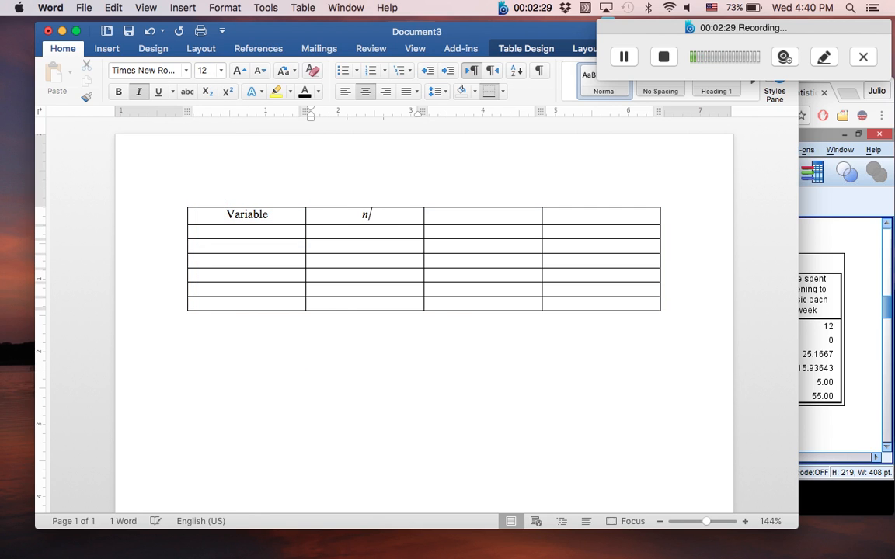
key("super+i")
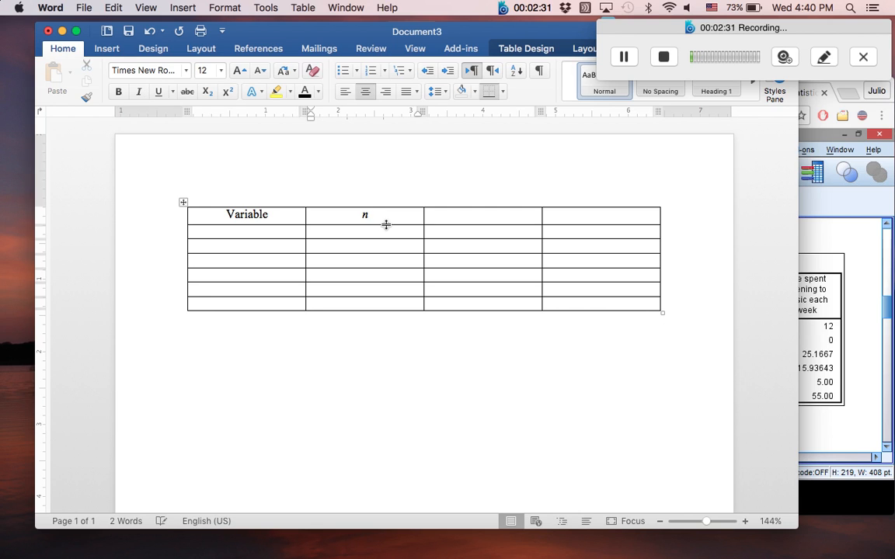
type("(%)")
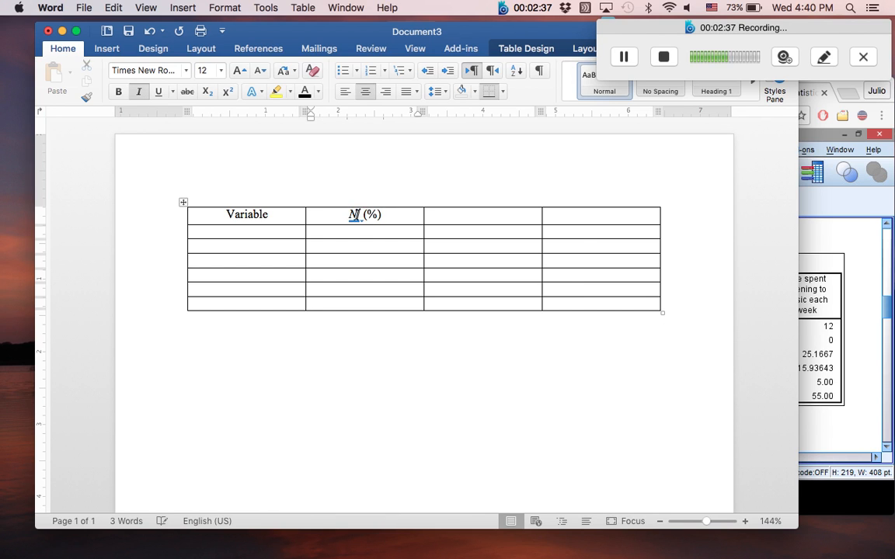
left_click(362, 225)
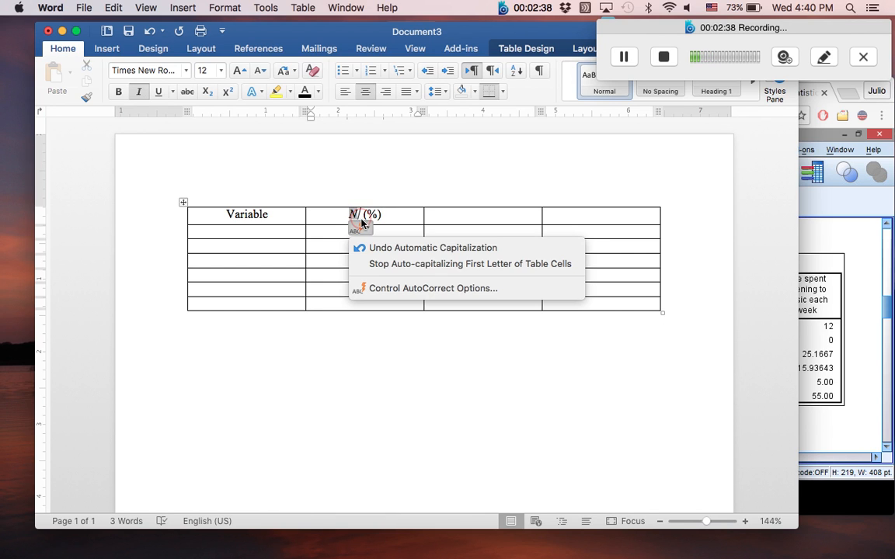
left_click(393, 248)
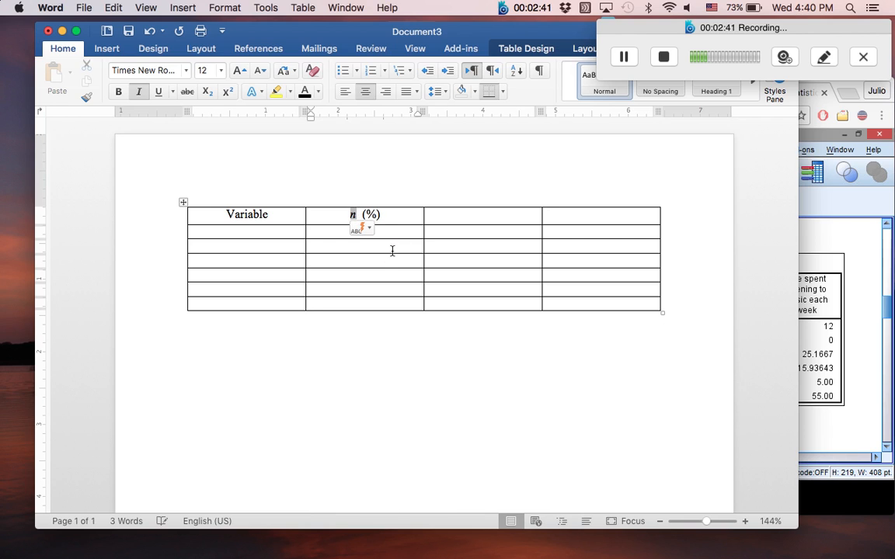
left_click(405, 239)
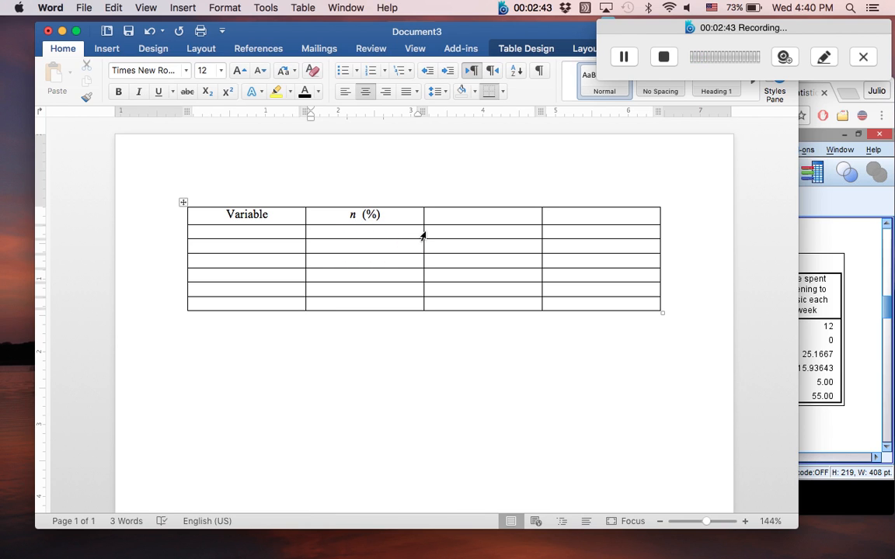
left_click(363, 215)
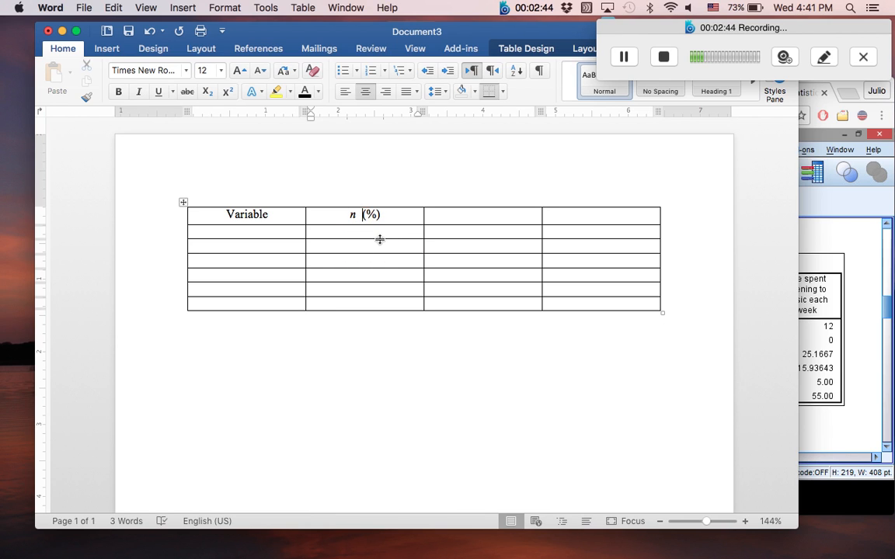
key("BackSpace")
Enter "Mean" and "Standard Deviation" as the third and fourth column headers of the table
left_click(463, 217)
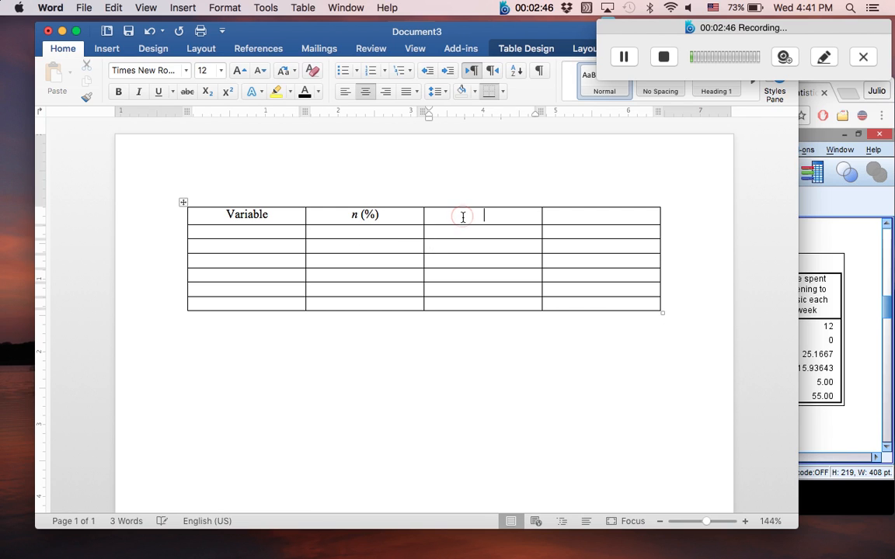
type("Mean")
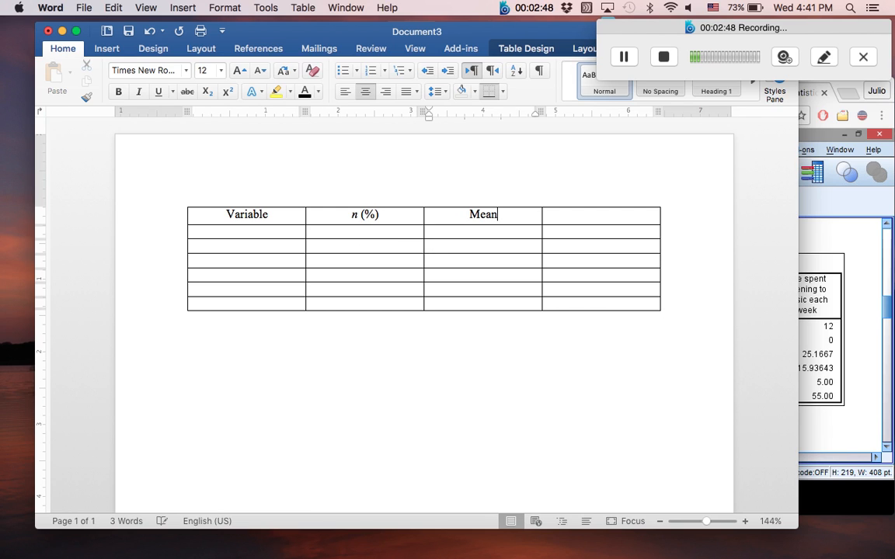
key("Tab")
type("St")
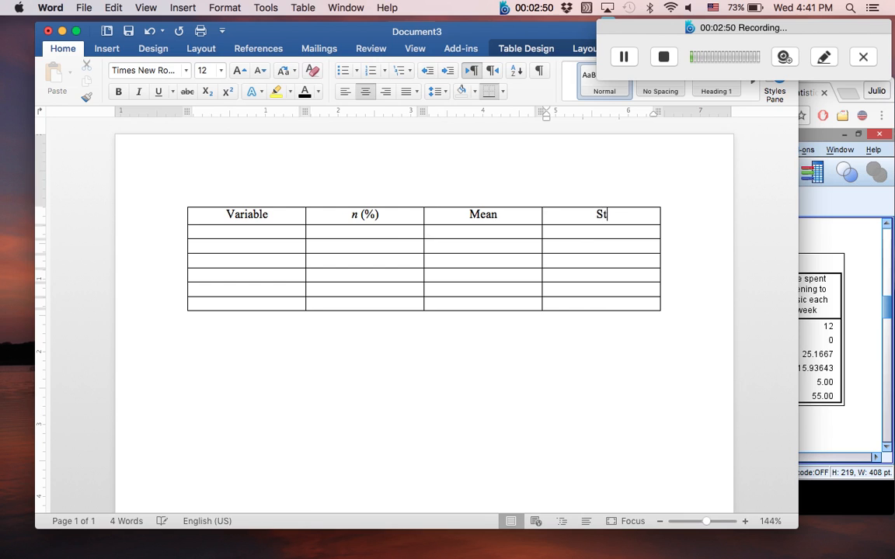
type("andard Deviation")
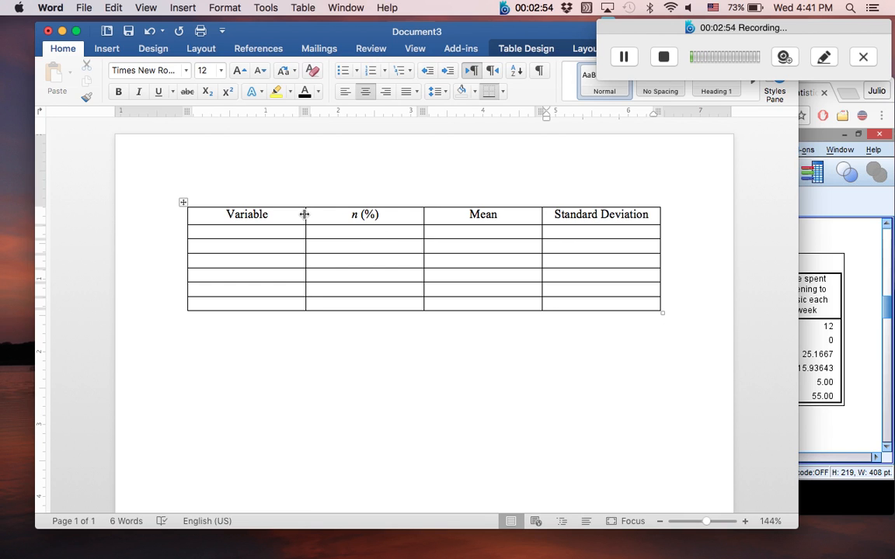
Widen the Variable column at the expense of the n (%) column and left-align all cells in the Variable column
left_click_drag(305, 215, 359, 215)
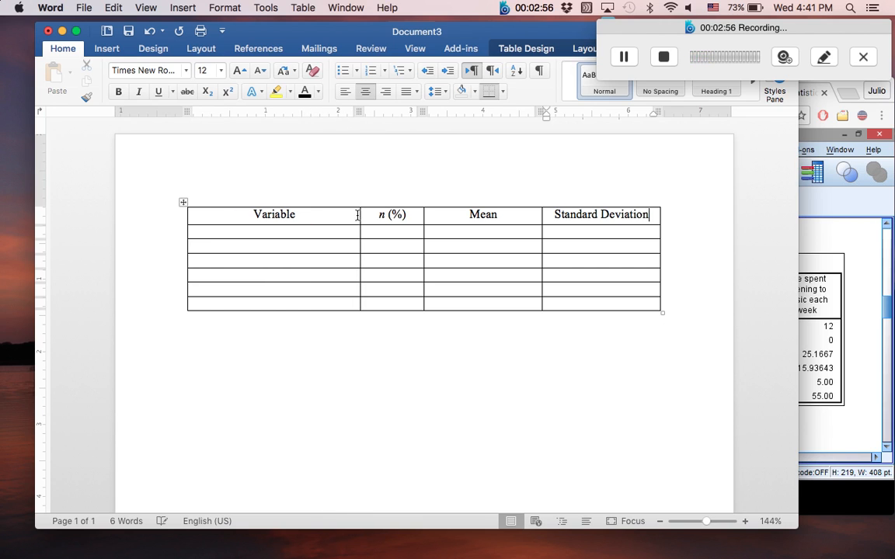
left_click(281, 233)
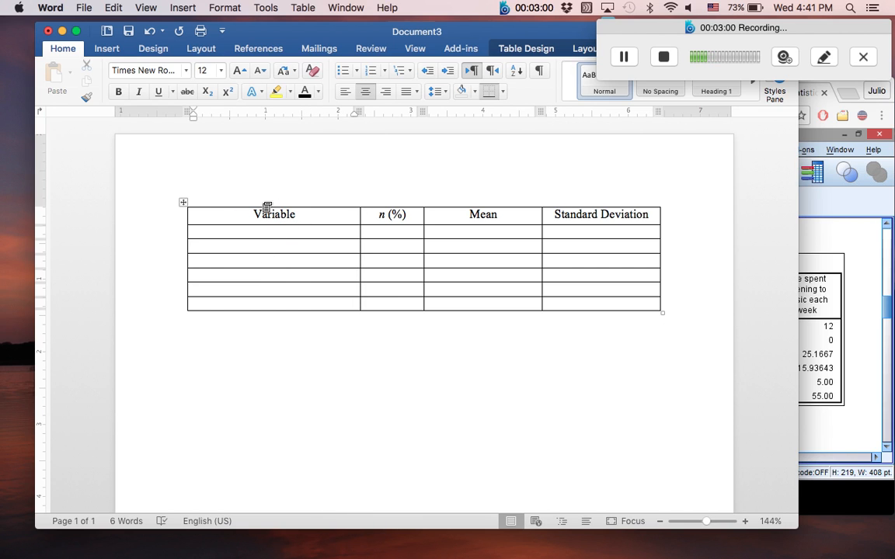
left_click(244, 204)
left_click(248, 216)
left_click_drag(248, 215, 579, 289)
left_click(579, 289)
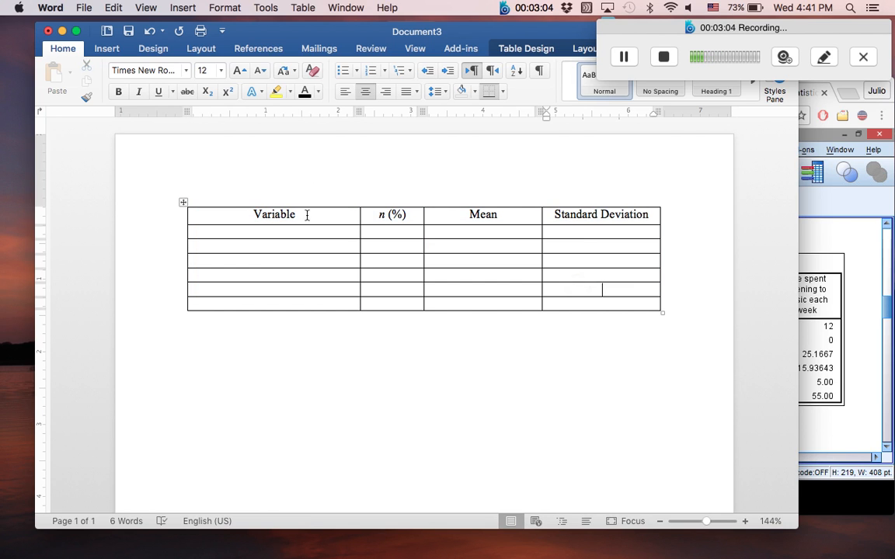
left_click_drag(242, 218, 276, 302)
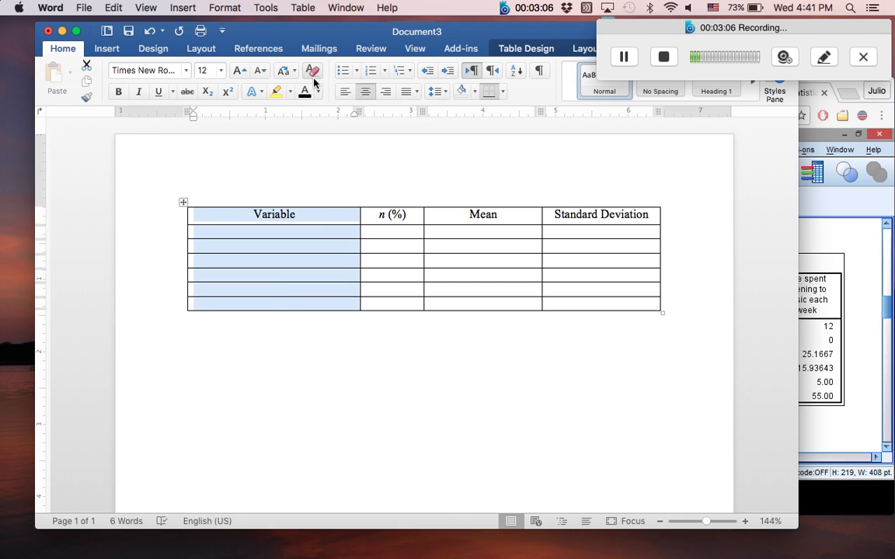
left_click(345, 92)
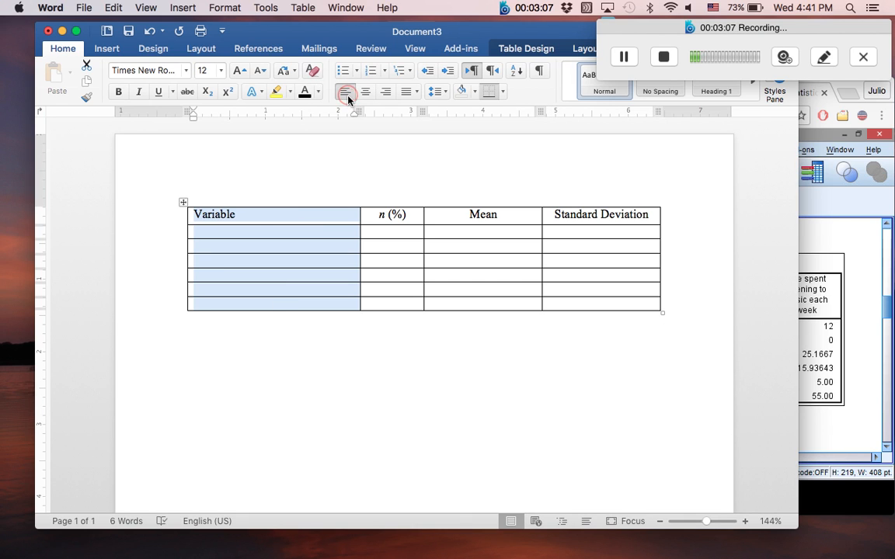
Enter "Number of Rock Albums Owned" and "Hours Spent Listening to Music" as the first two row labels under Variable
left_click(235, 233)
type("Number of ")
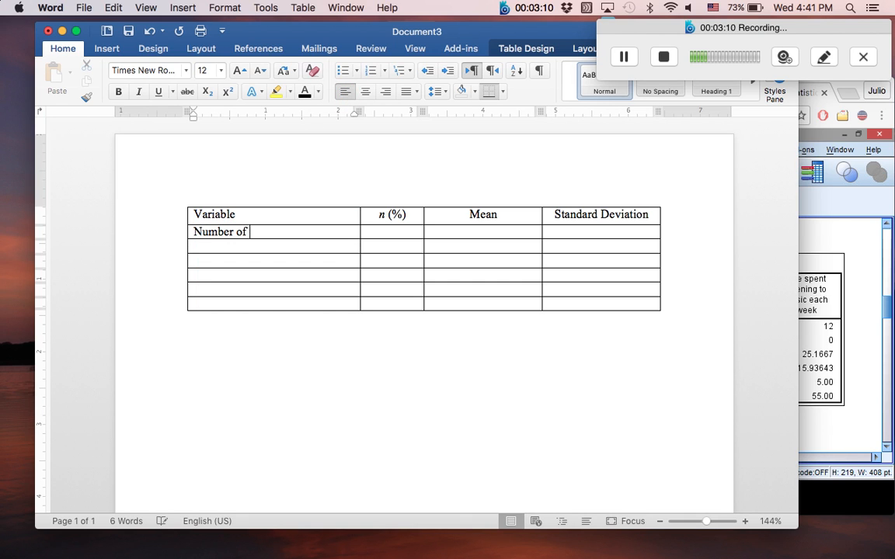
type("Rock Albums ")
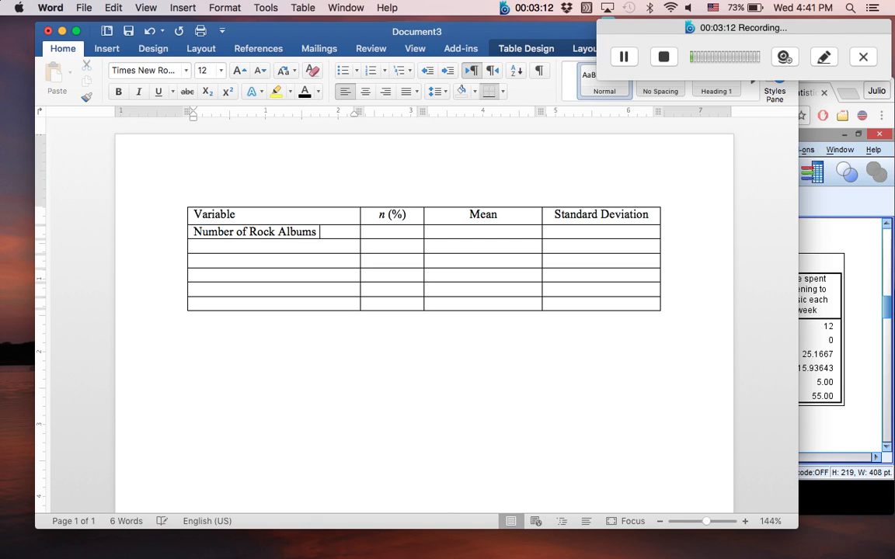
type("Owned")
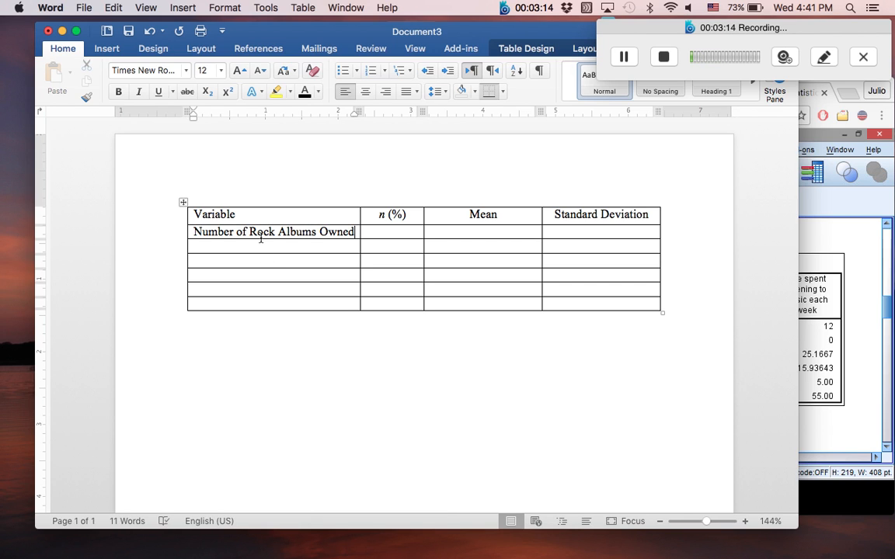
left_click(255, 232)
left_click(255, 246)
type("H")
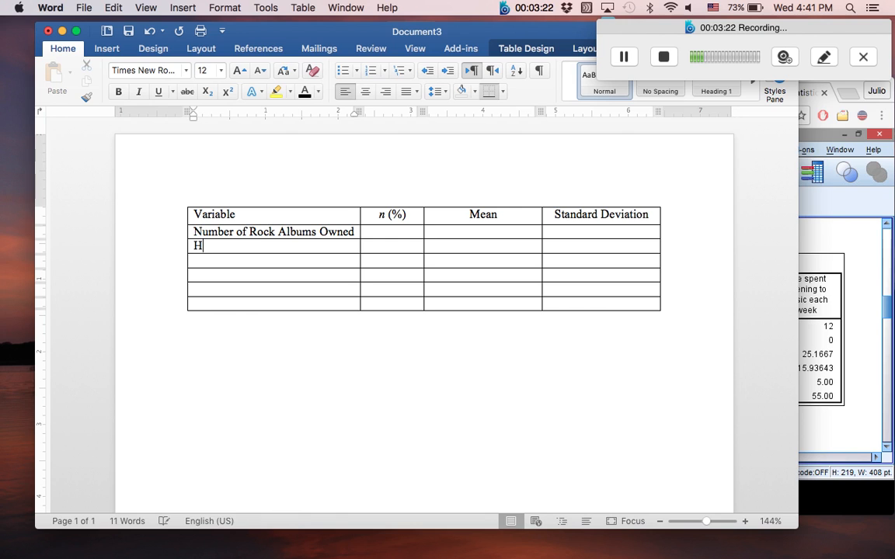
type("ours Spent Li")
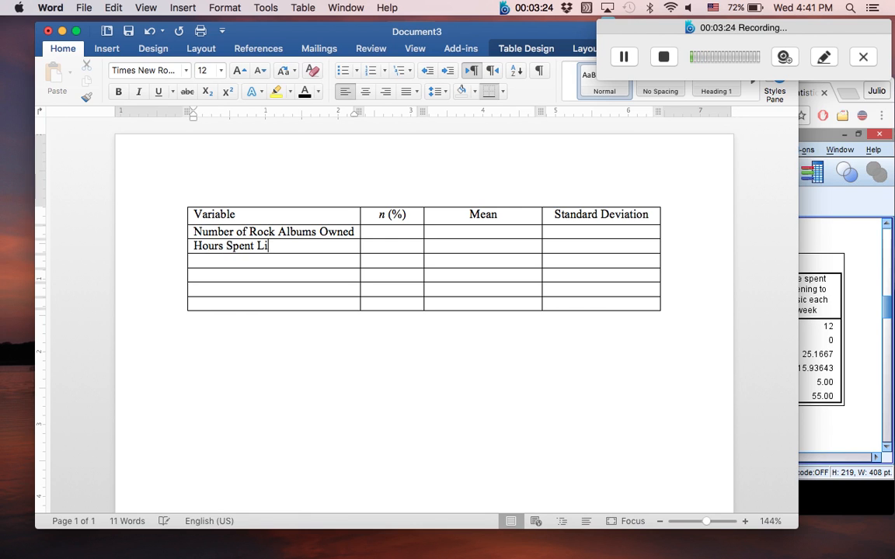
type("stening to Music")
Enter "Age (3 Categories)" as the third row label under Variable
key("Down")
type("Age")
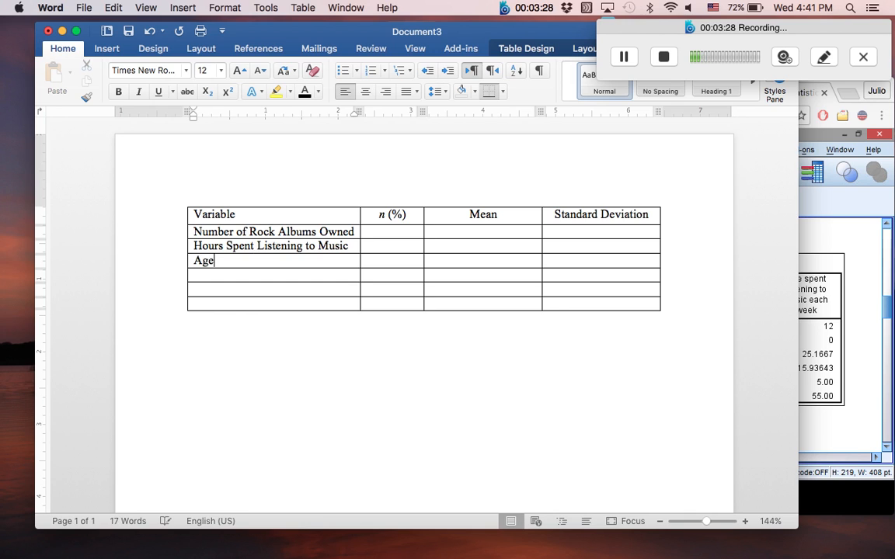
key("BackSpace")
key("BackSpace")
type("er of")
key("BackSpace")
type("gories")
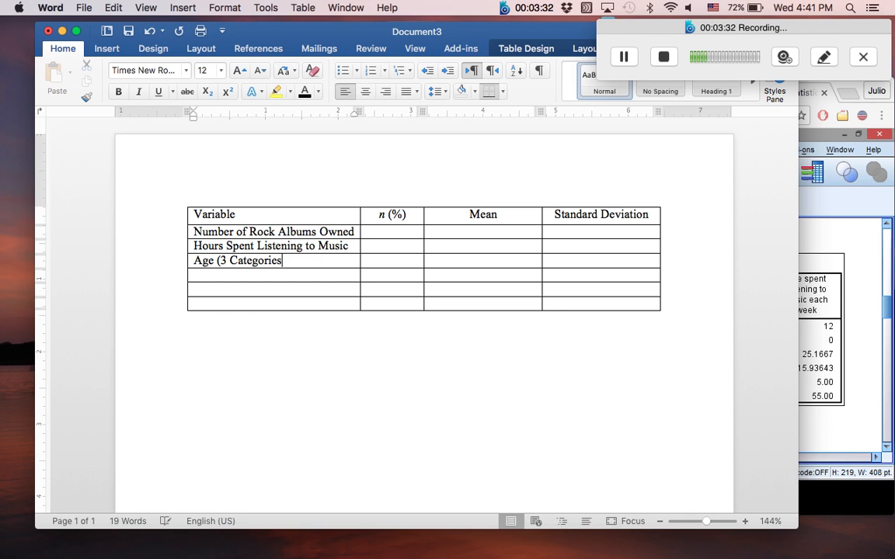
key("Down")
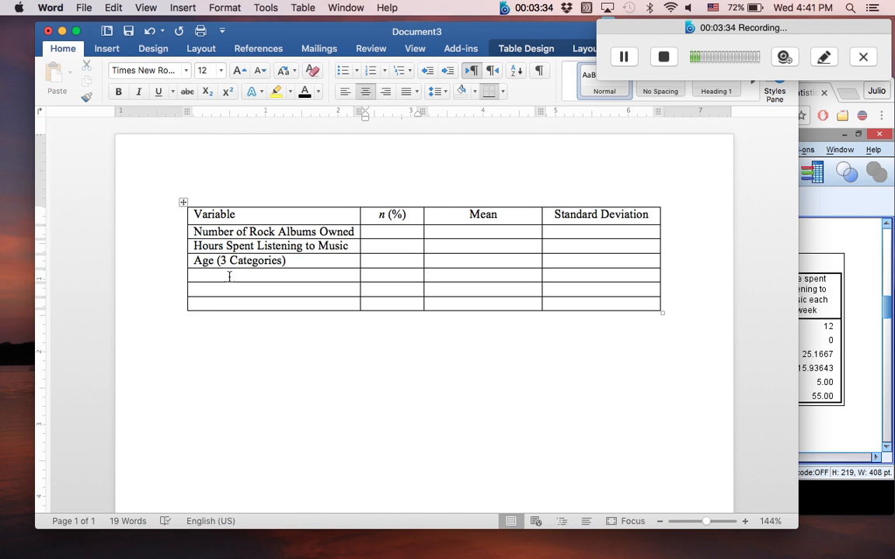
Enter the age groups "Under 35", "36-50" and "51 and Over" in the last three rows of the Variable column
left_click(230, 278)
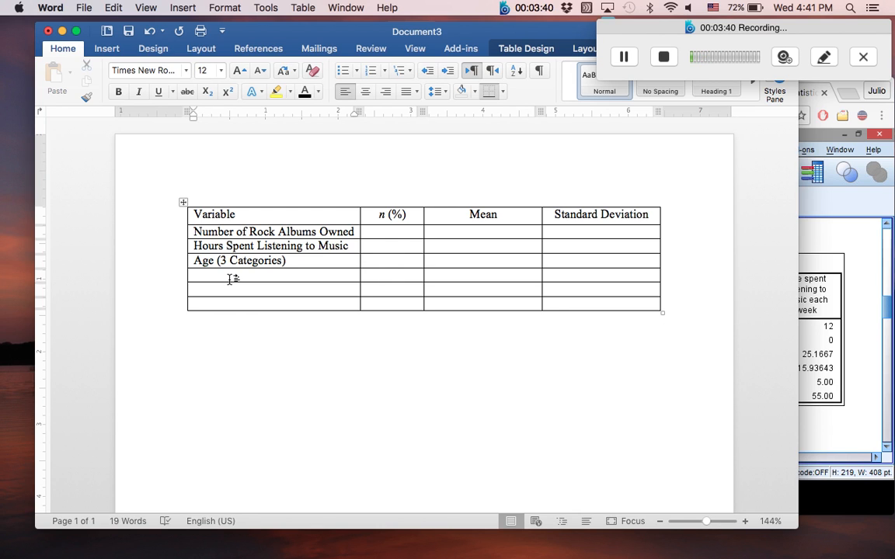
type("Under ")
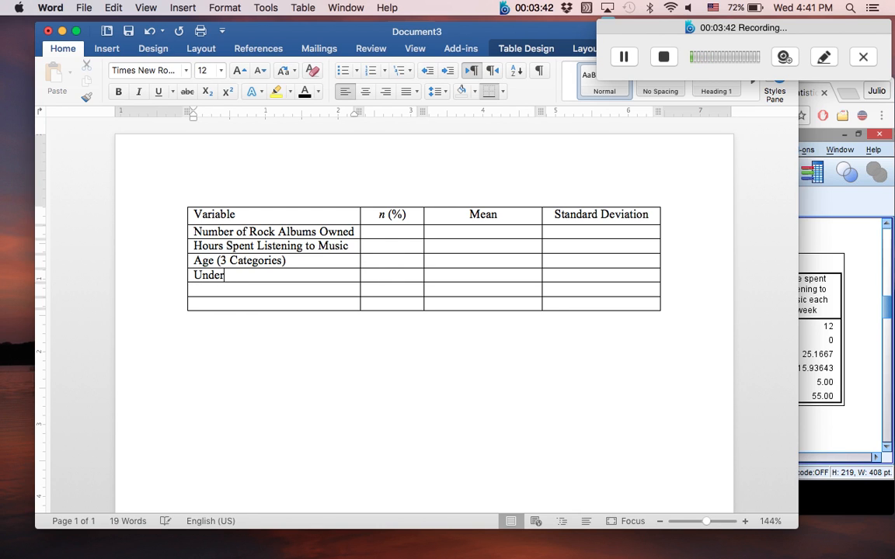
type("35")
key("Down")
type("36-50")
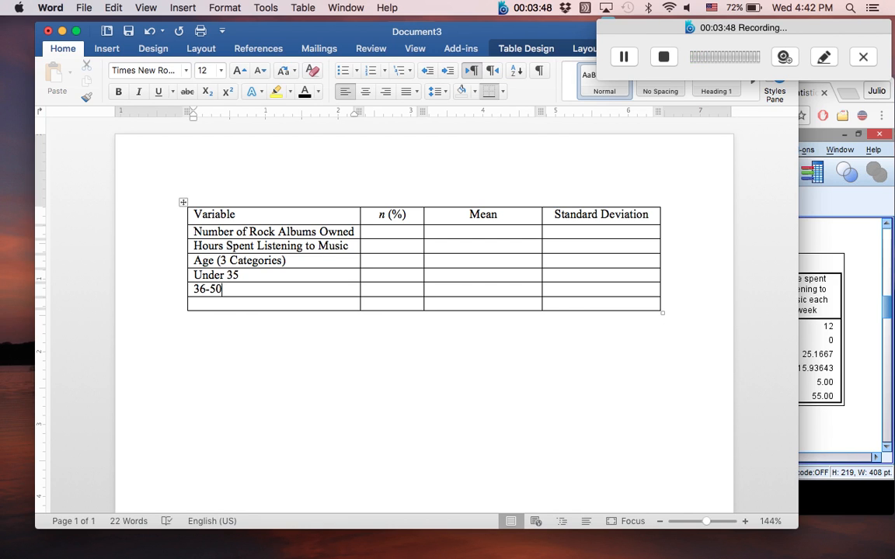
type("51 and Over")
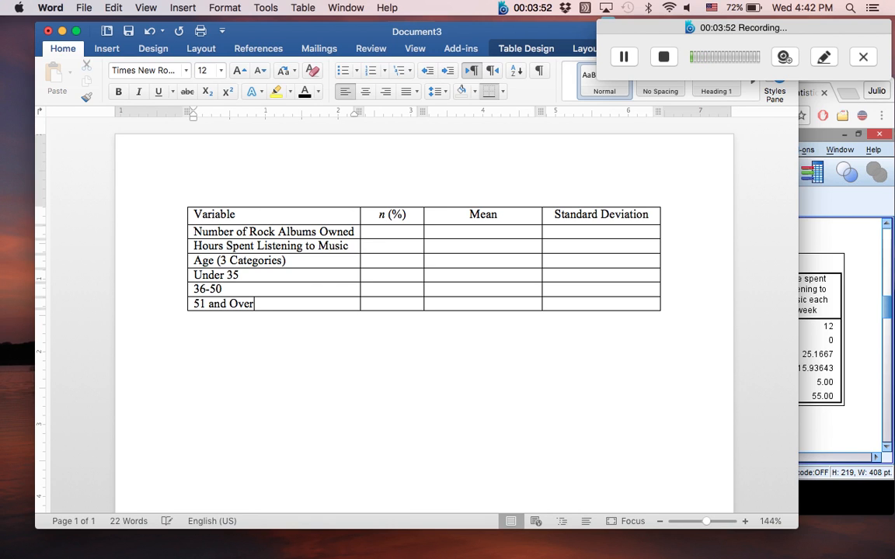
left_click_drag(194, 272, 233, 304)
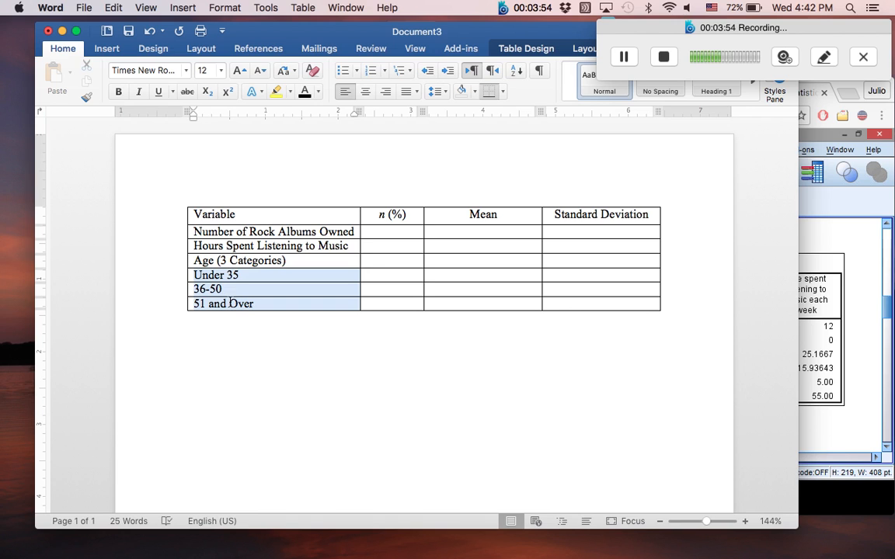
left_click(200, 276)
left_click_drag(198, 276, 210, 301)
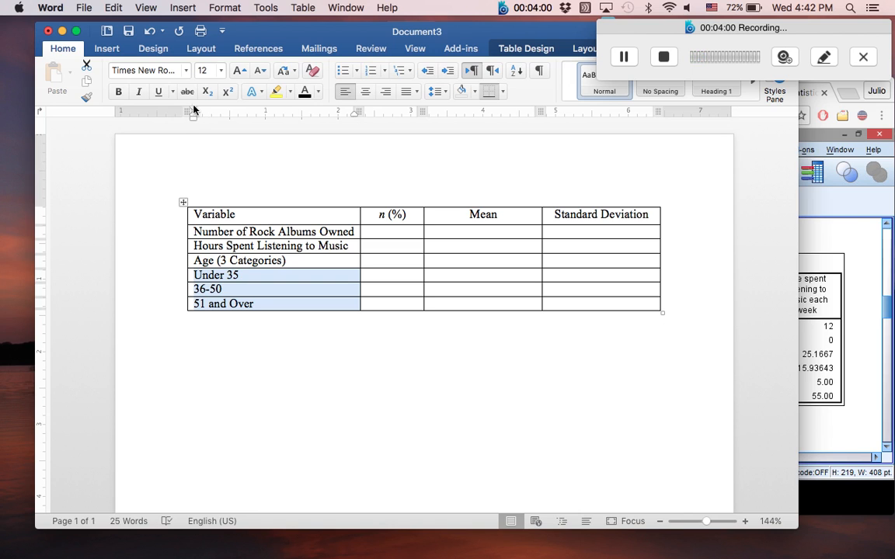
left_click_drag(192, 111, 230, 109)
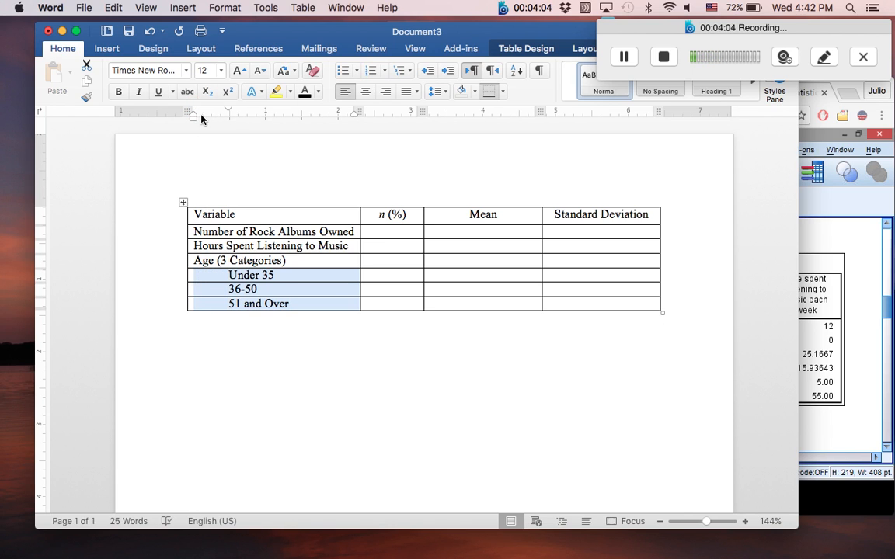
left_click(221, 273)
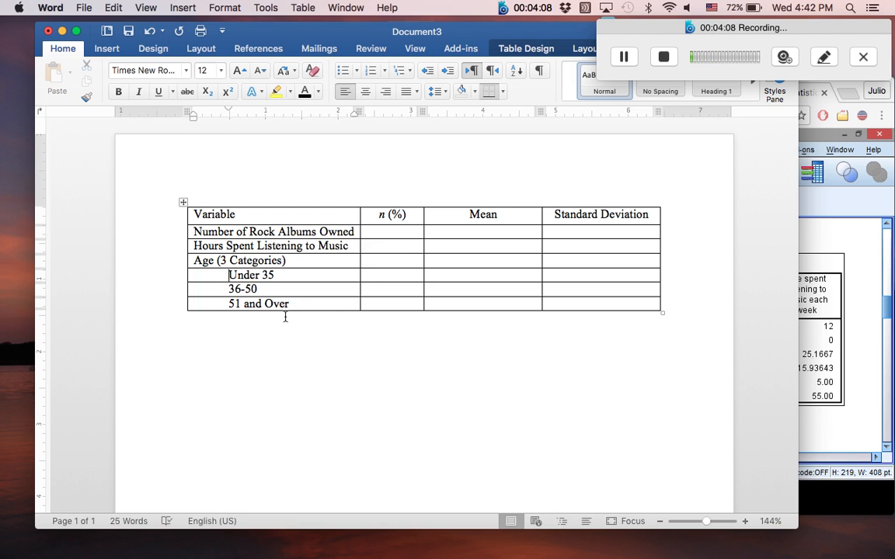
left_click_drag(223, 109, 193, 110)
left_click_drag(225, 290, 252, 306)
left_click_drag(228, 109, 194, 110)
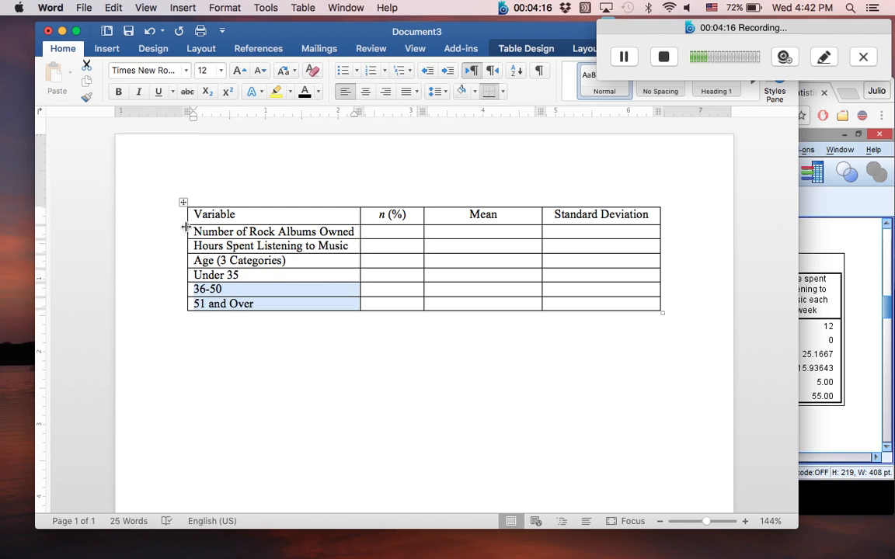
Give the three age group labels under Age (3 Categories) a first-line indent of about 0.5 inch
left_click_drag(190, 275, 224, 304)
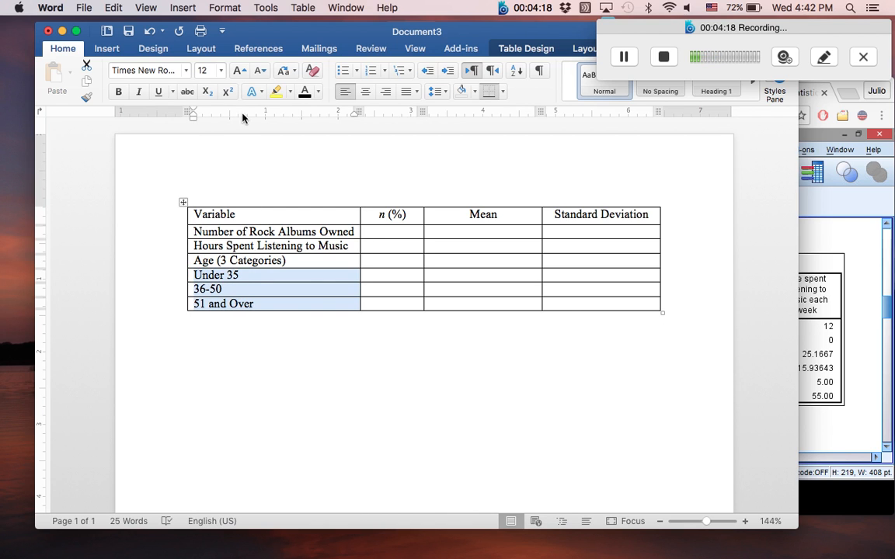
left_click_drag(194, 111, 232, 115)
left_click(397, 231)
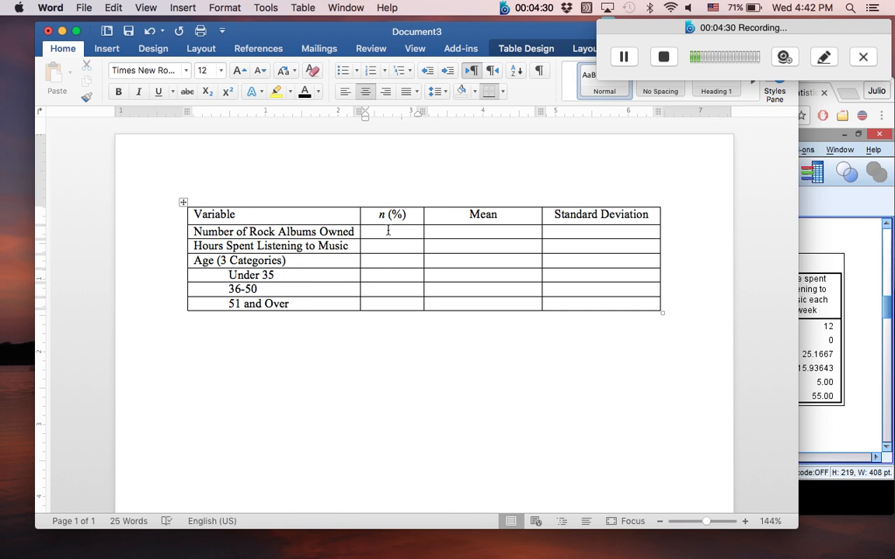
Switch to the SPSS output and examine the valid N for rock albums owned and time spent listening to music
left_click(813, 243)
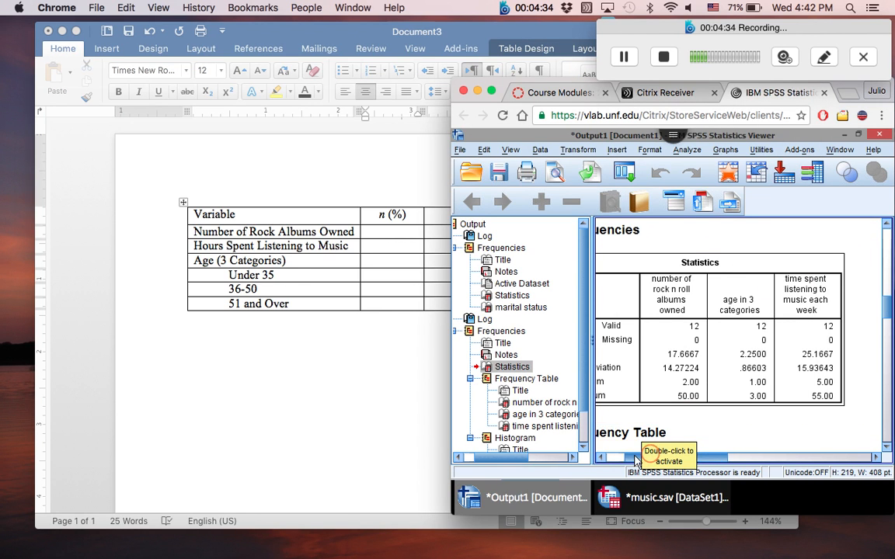
scroll(622, 326, "left", 2)
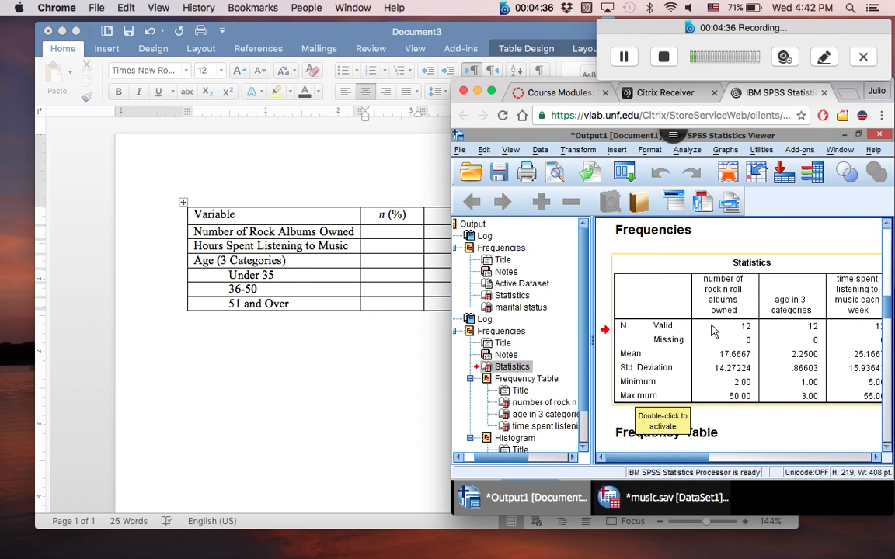
key("alt+f")
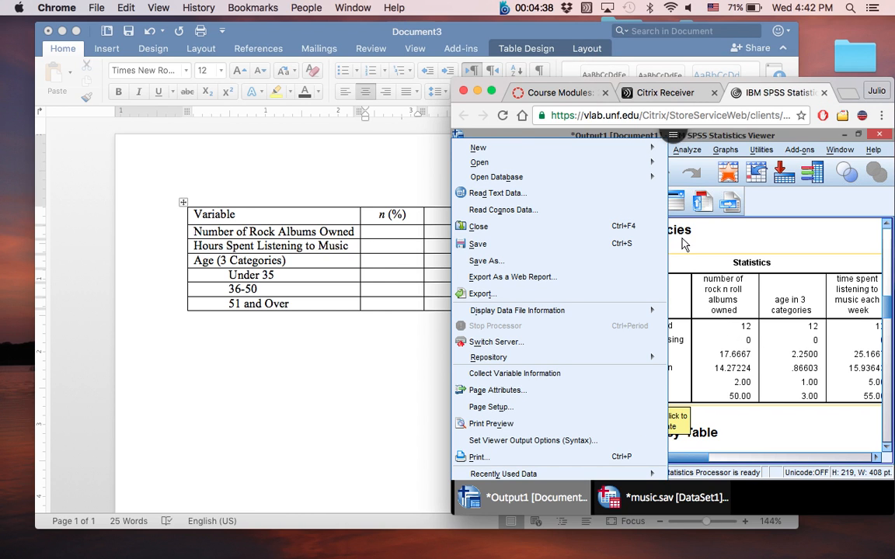
left_click(715, 328)
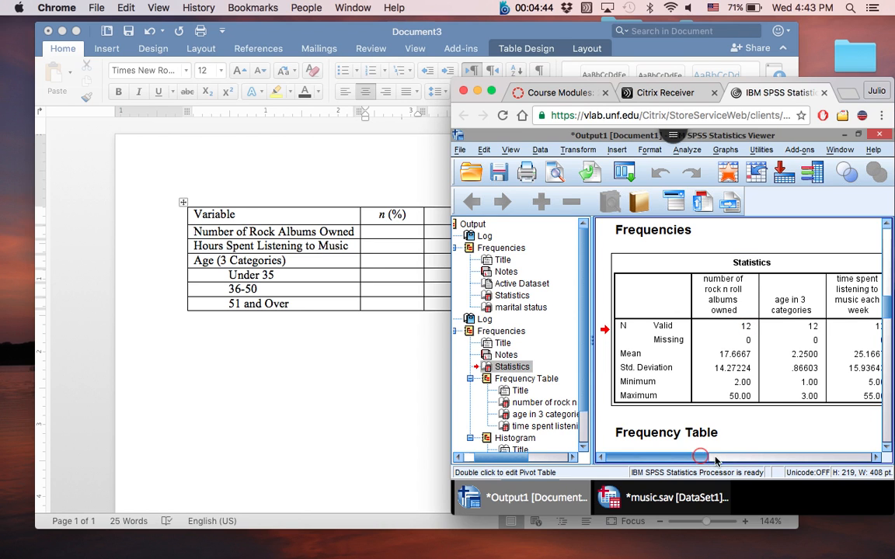
left_click_drag(703, 459, 721, 462)
left_click(828, 327)
left_click(694, 327)
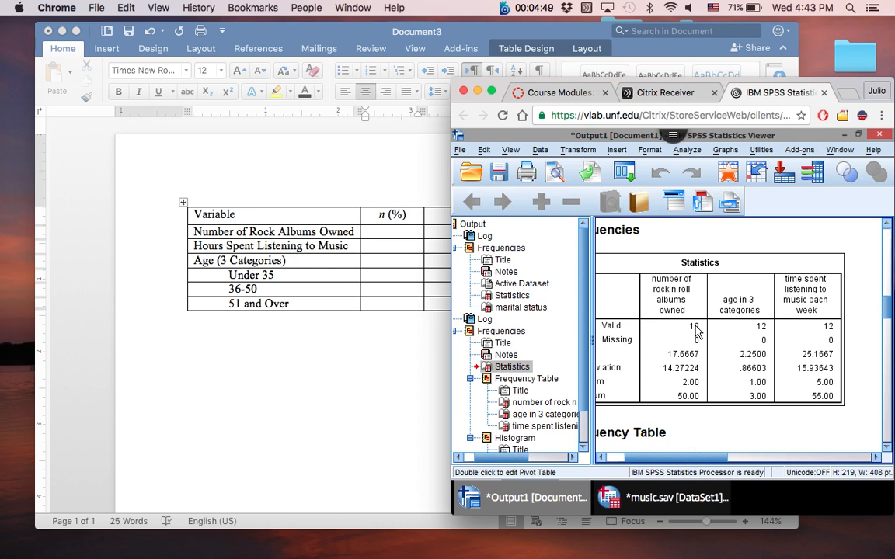
left_click(830, 326)
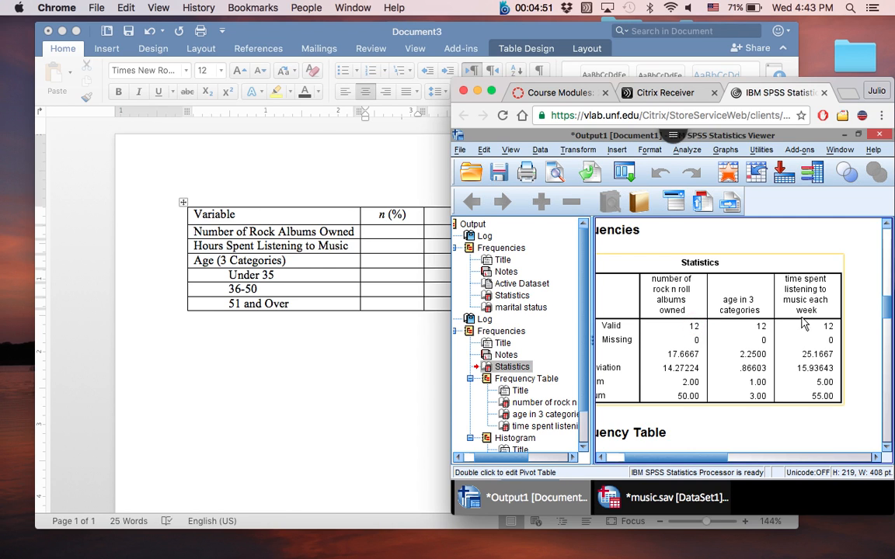
In the Word table, enter 12 under n (%) for Number of Rock Albums Owned and Hours Spent Listening to Music, and return to SPSS
left_click(400, 230)
type("12")
left_click(398, 246)
type("12")
left_click(847, 261)
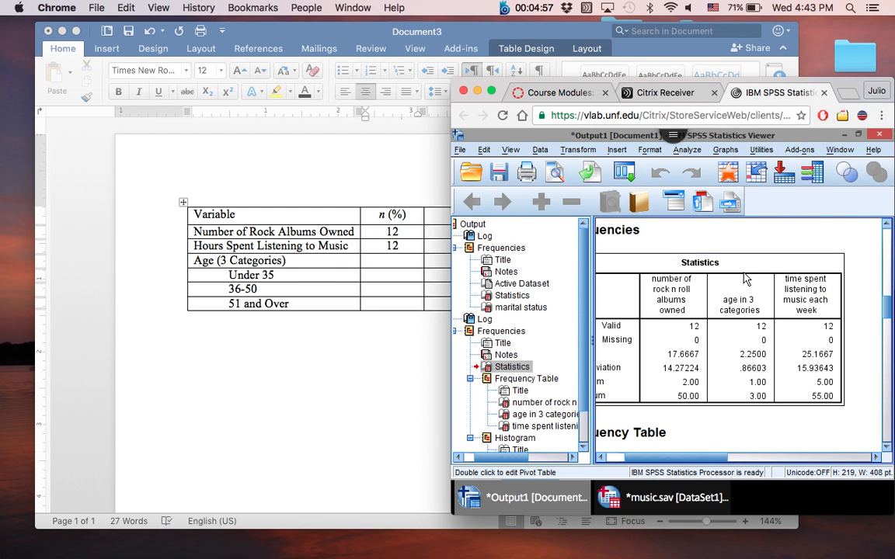
In the Word table, enter the SPSS means 25.17 for Hours Spent Listening to Music and 17.67 for Number of Rock Albums Owned
left_click_drag(271, 35, 185, 35)
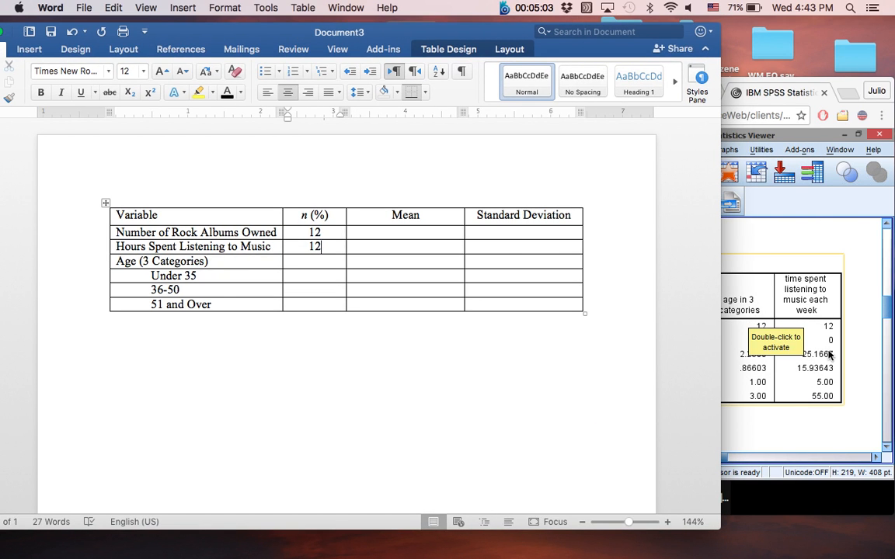
left_click(849, 91)
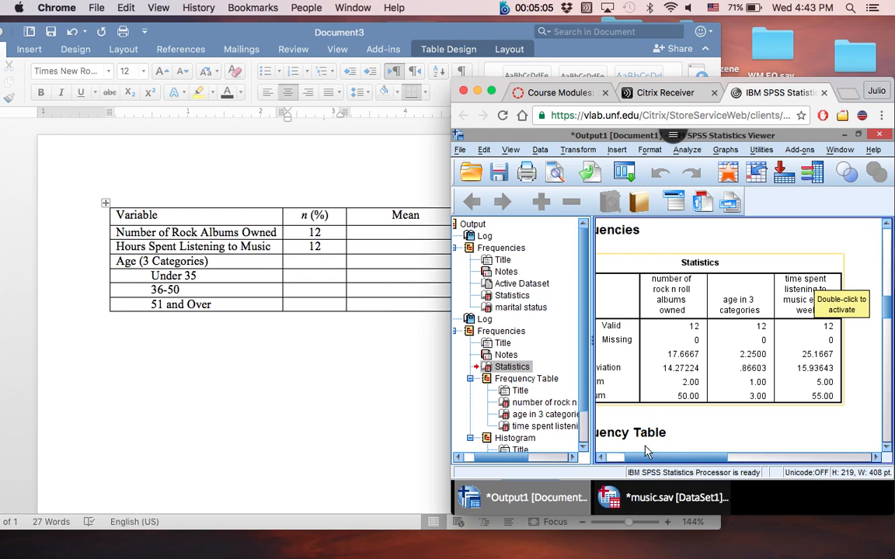
left_click_drag(646, 457, 633, 462)
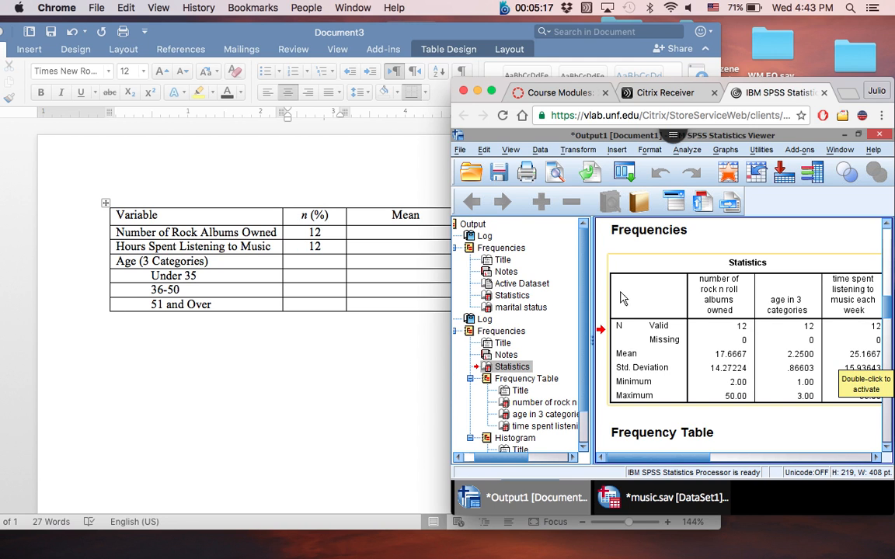
left_click(380, 245)
left_click(389, 246)
type("25.17")
left_click(734, 365)
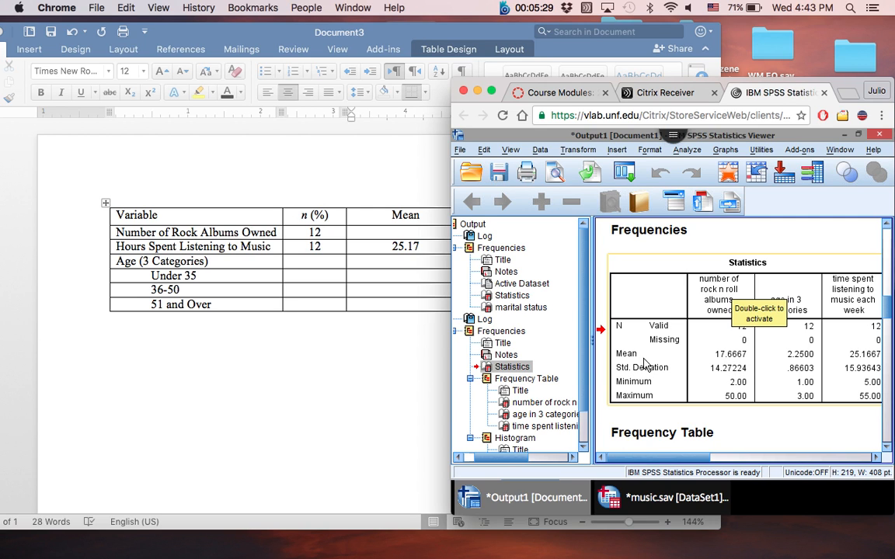
left_click(376, 228)
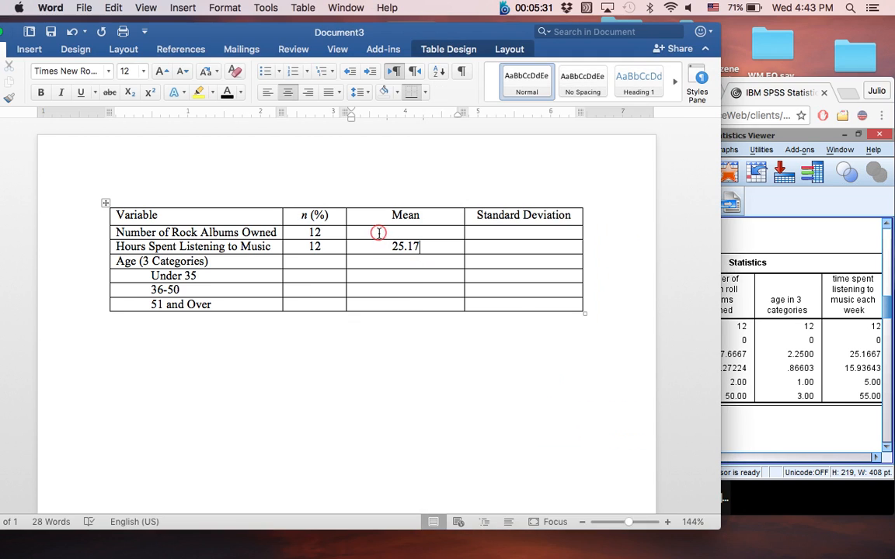
left_click(365, 226)
type("17.67")
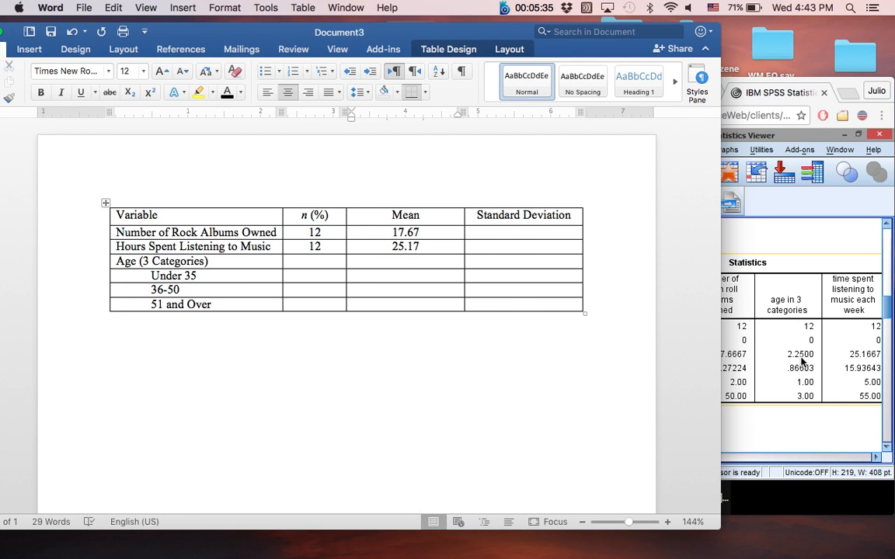
Enter the standard deviations from SPSS, 14.27 for Number of Rock Albums Owned and 15.94 for Hours Spent Listening to Music
left_click(723, 326)
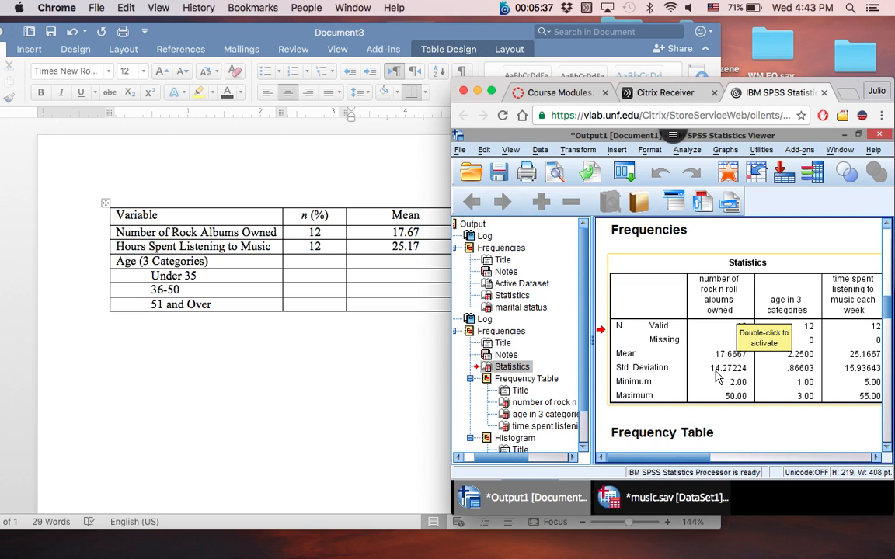
left_click(426, 254)
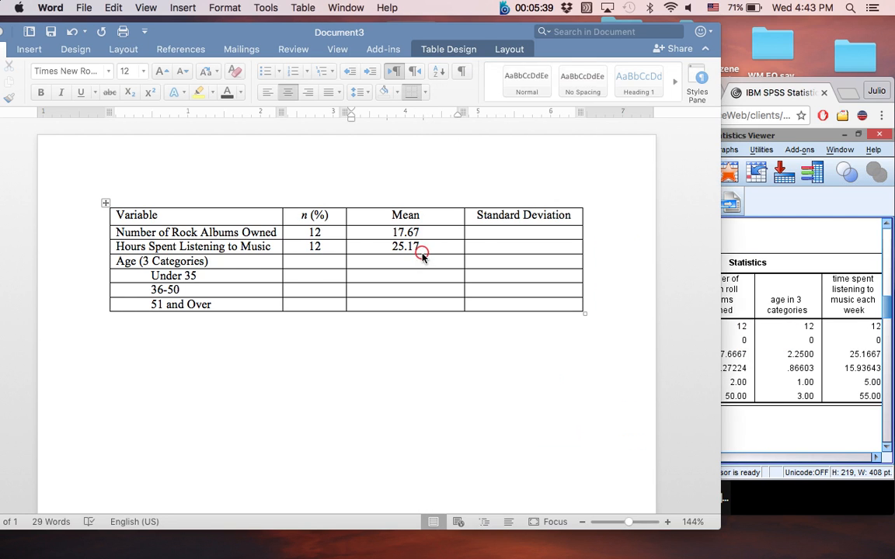
left_click(495, 234)
type("14.27")
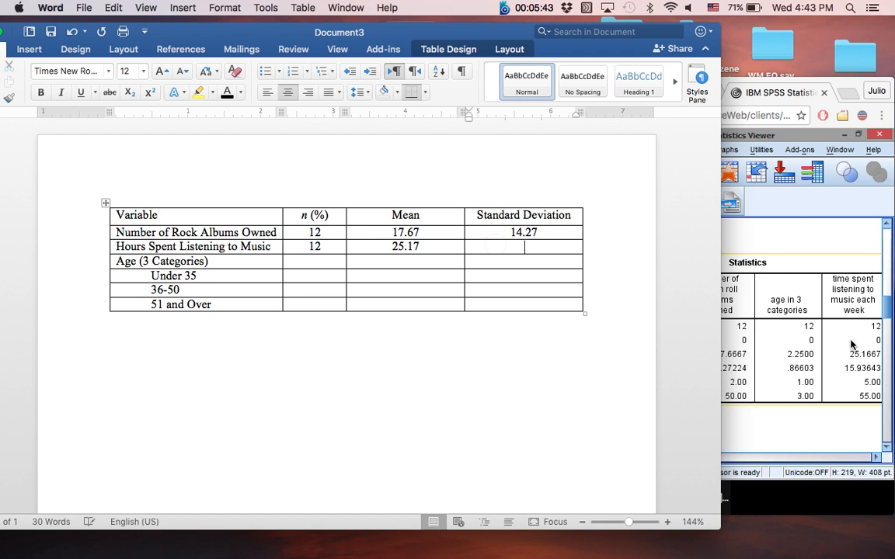
left_click(768, 320)
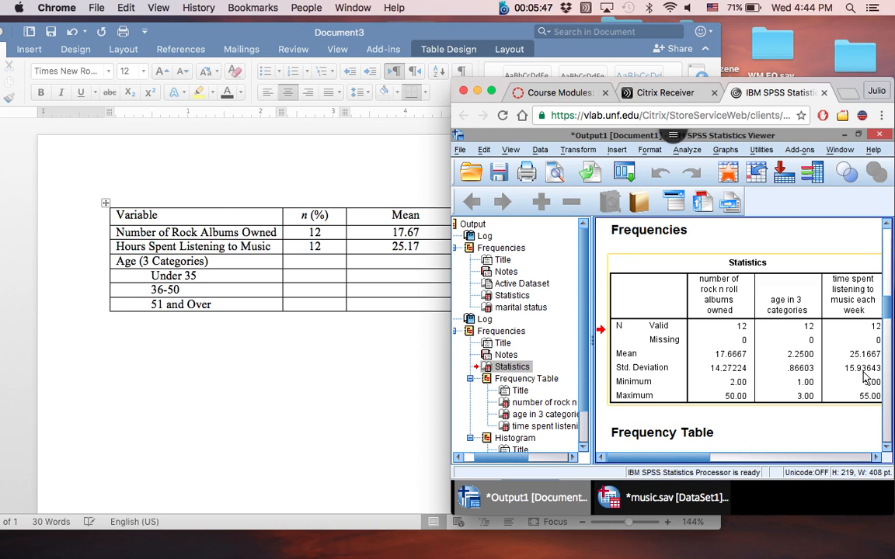
left_click(703, 305)
left_click(424, 264)
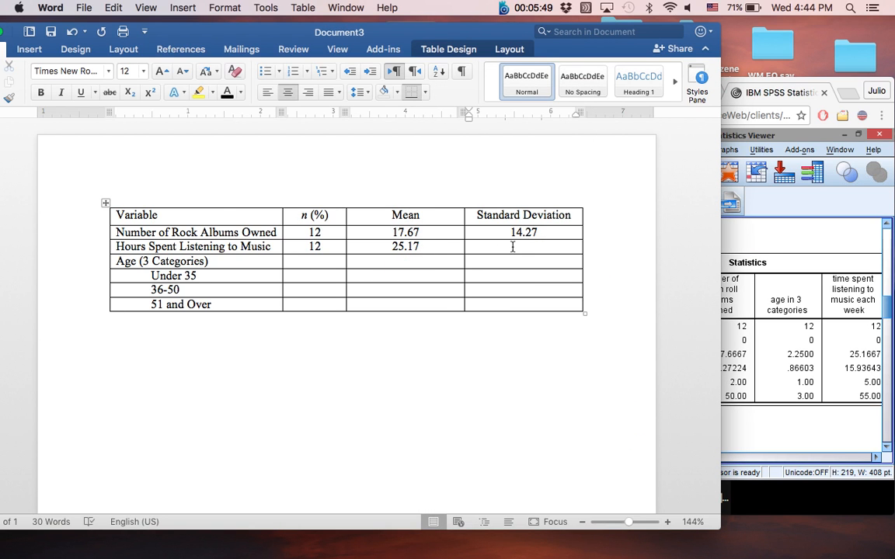
type("15.94")
Switch to the SPSS output and examine the frequency and percent of each group in the age in 3 categories table
left_click(313, 276)
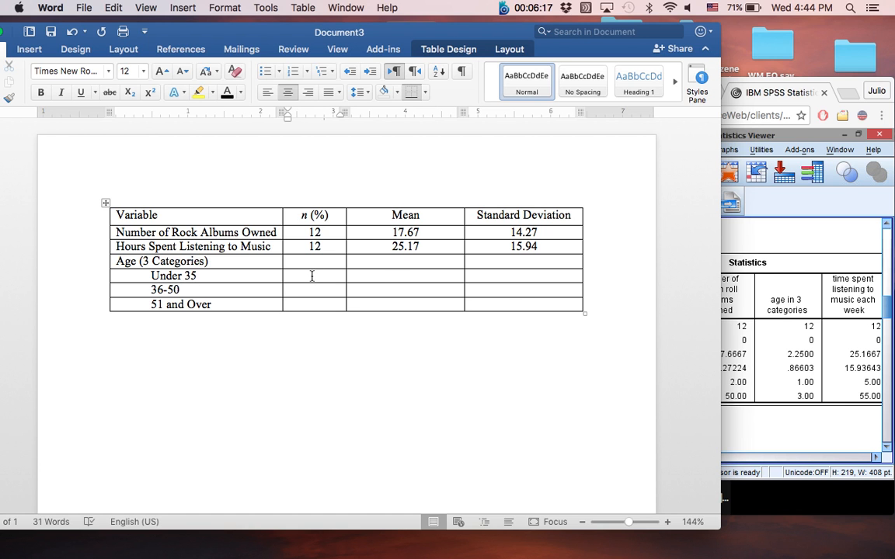
left_click(724, 263)
scroll(723, 365, "down", 6)
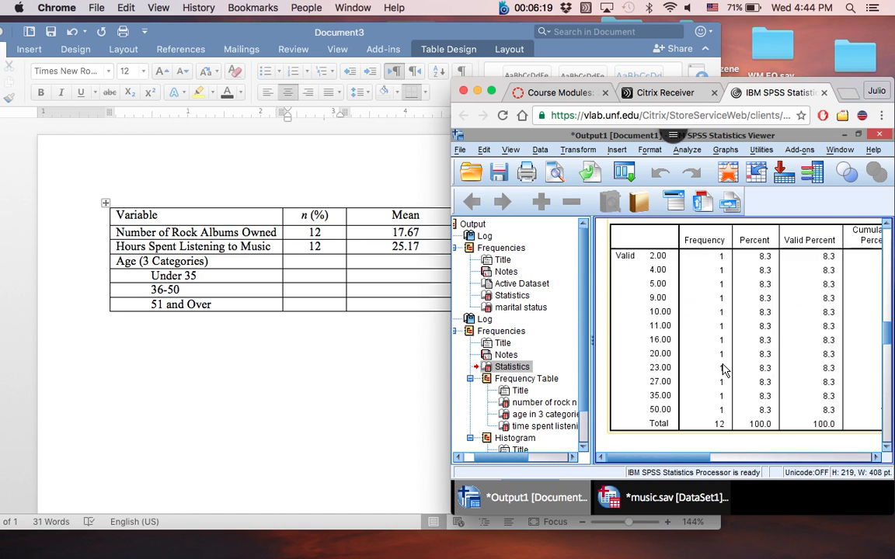
scroll(723, 369, "down", 4)
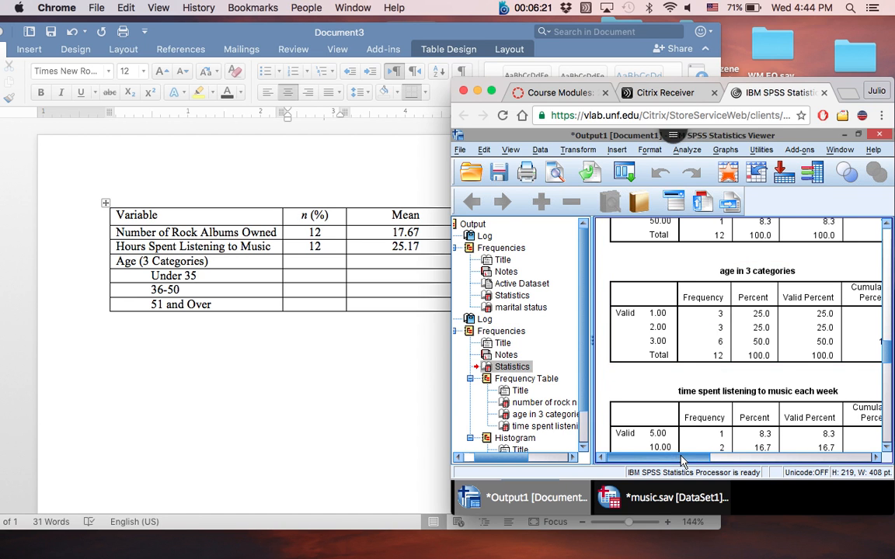
scroll(685, 458, "right", 3)
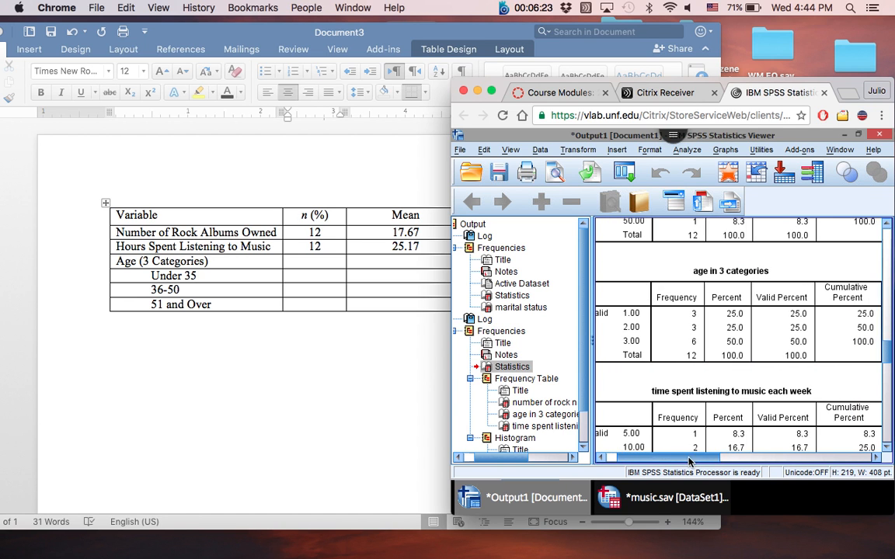
scroll(687, 461, "left", 3)
left_click(651, 319)
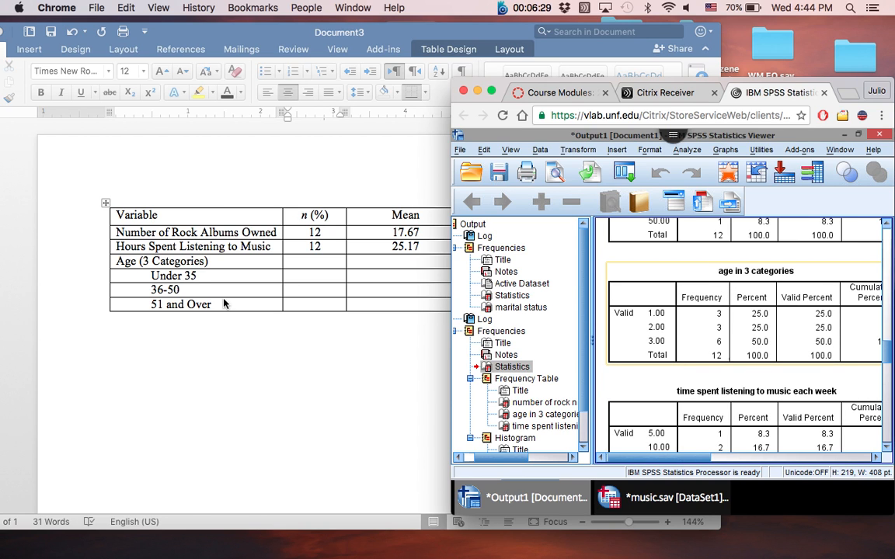
left_click(315, 273)
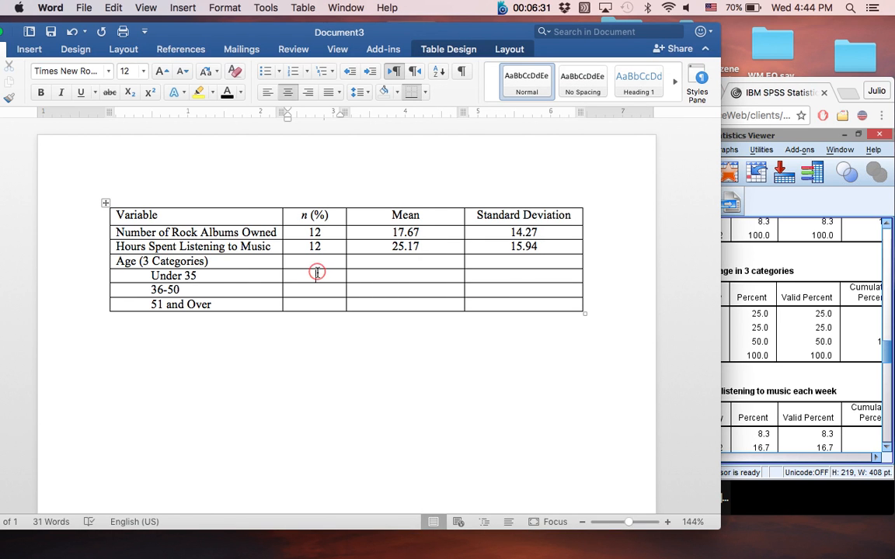
left_click(734, 365)
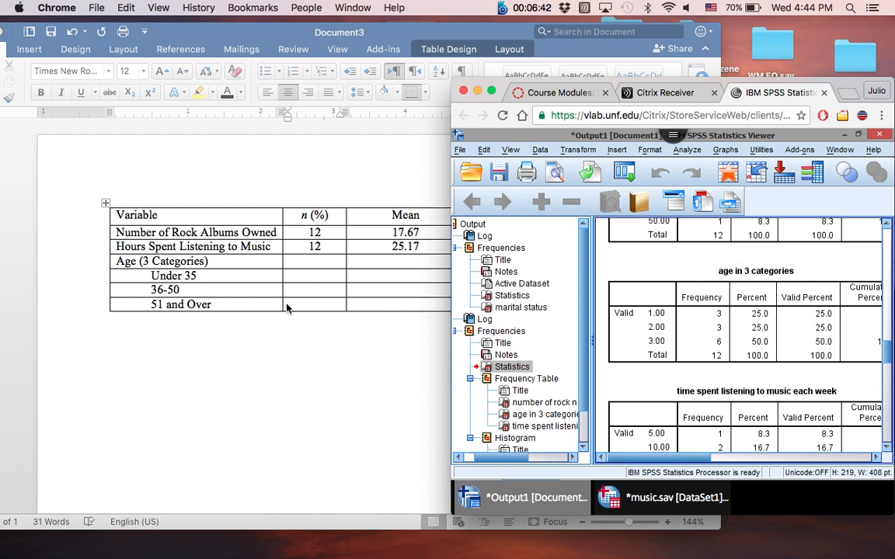
In the Word table's n (%) column, enter 3 for Under 35, 3 for 36-50 and 6 for 51 and Over
left_click(311, 256)
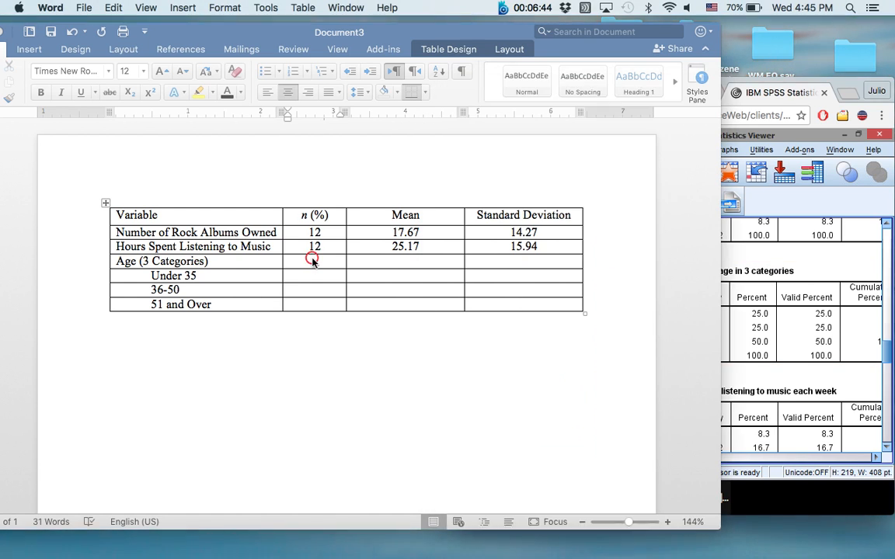
type("3")
key("Down")
type("3")
key("Up")
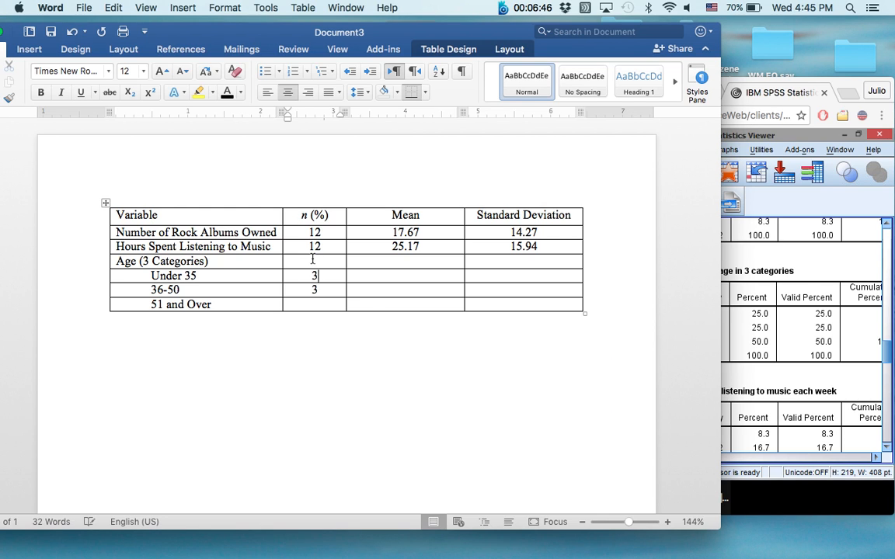
type("6")
key("Up")
key("Right")
key("Left")
key("Left")
Check the age percents in the SPSS output and add (25%) after the Under 35 count in the Word table
left_click(723, 287)
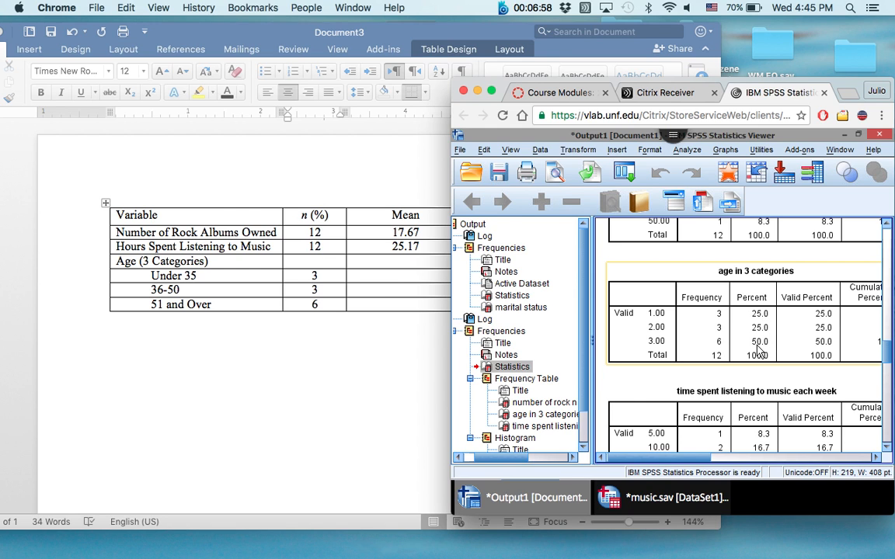
left_click(332, 277)
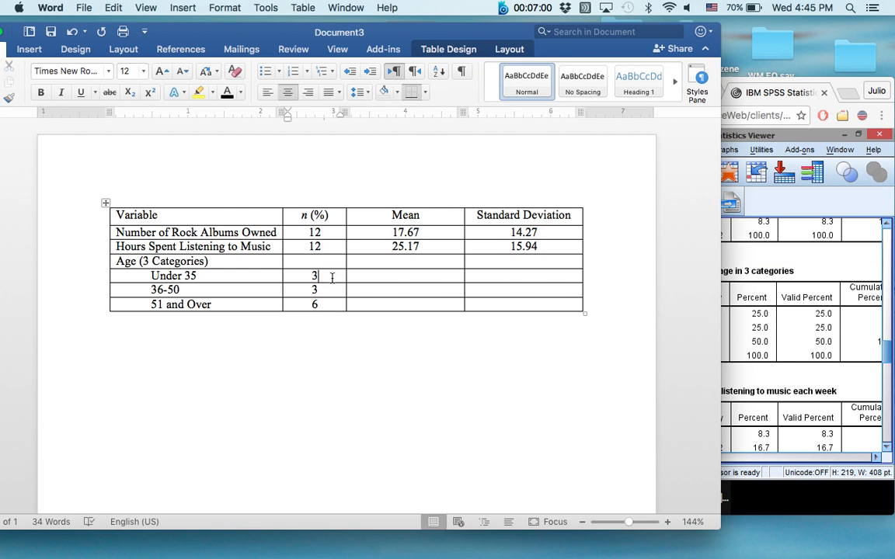
left_click(754, 317)
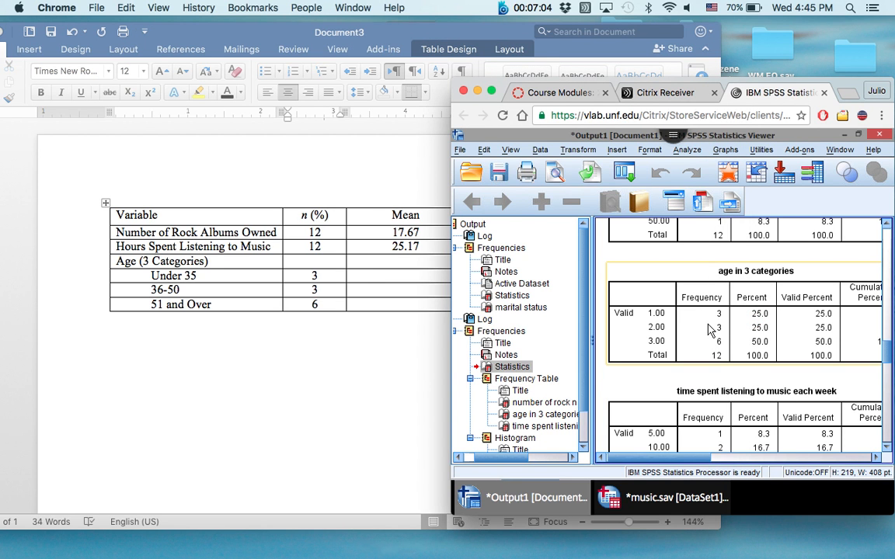
left_click(695, 296)
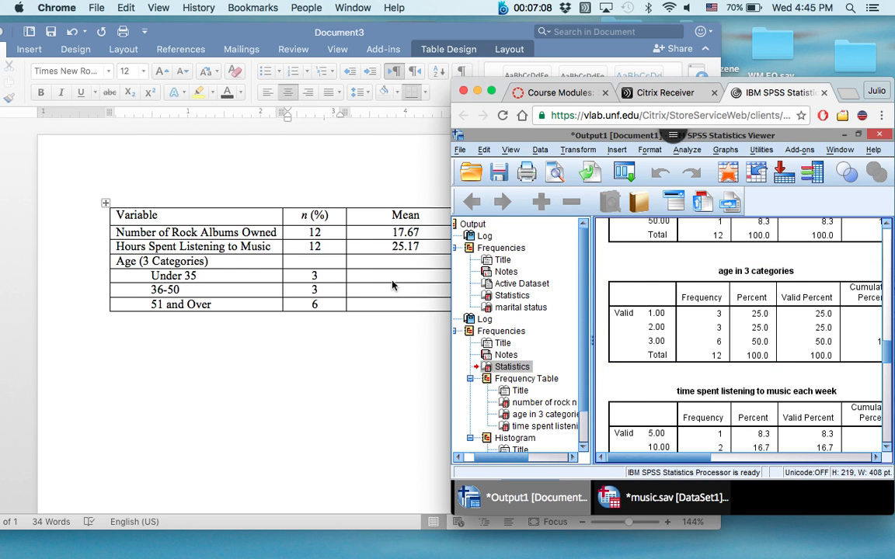
left_click(333, 278)
type("(25%)")
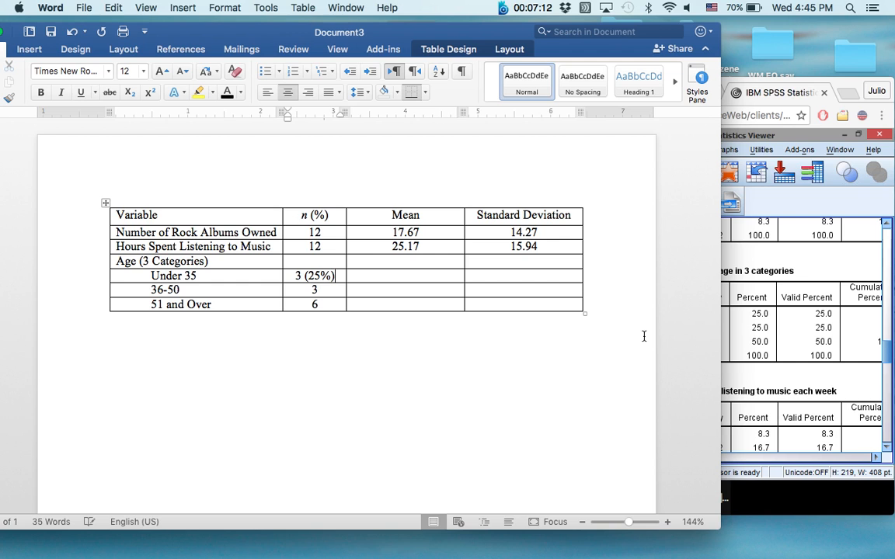
Add (25%) after the 36-50 count and (50%) after the 51 and Over count, and compare them with the SPSS output
key("Down")
type("(25%)")
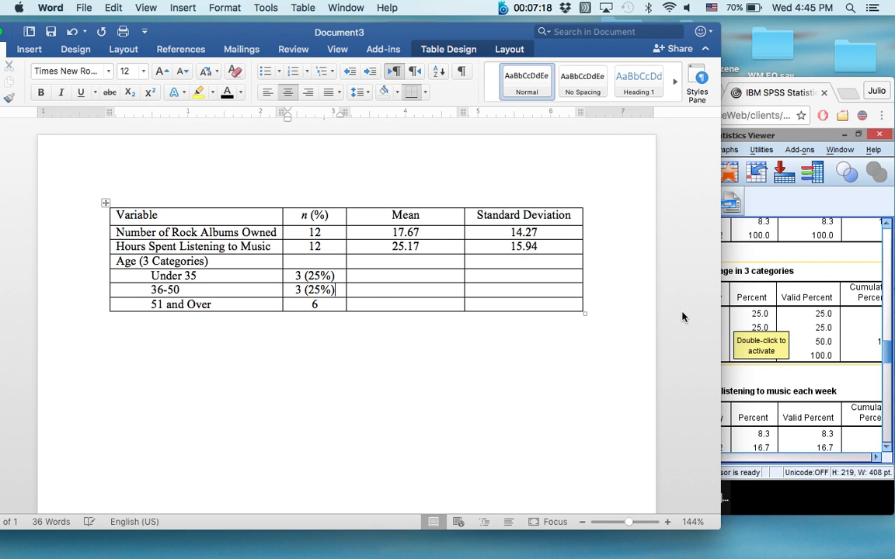
left_click(333, 305)
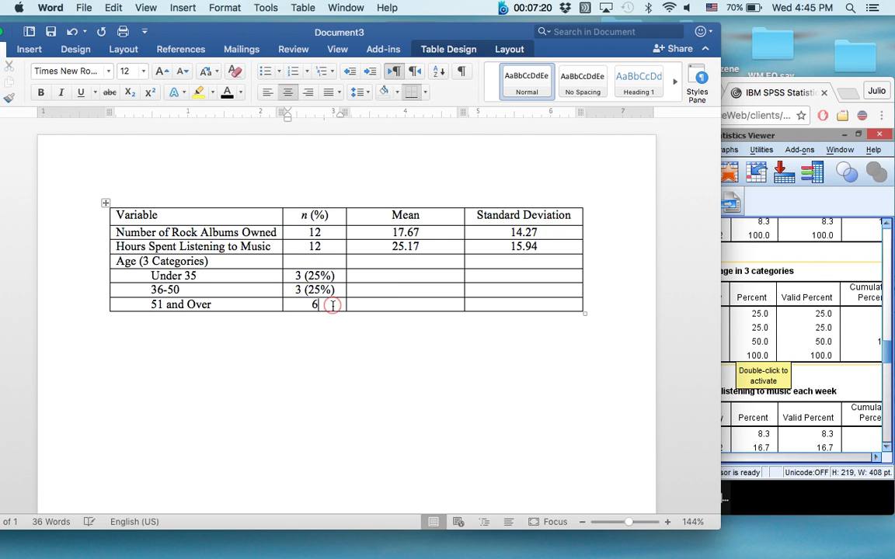
type("(50%)")
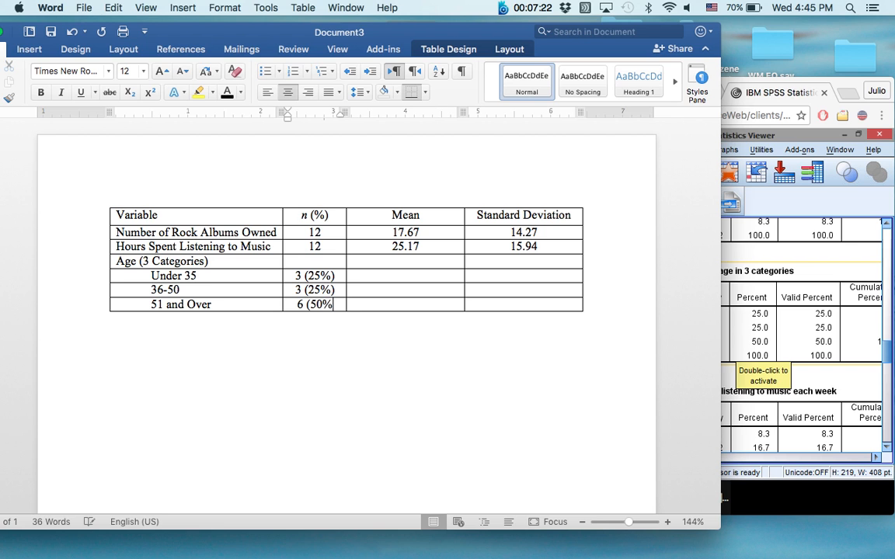
left_click(735, 314)
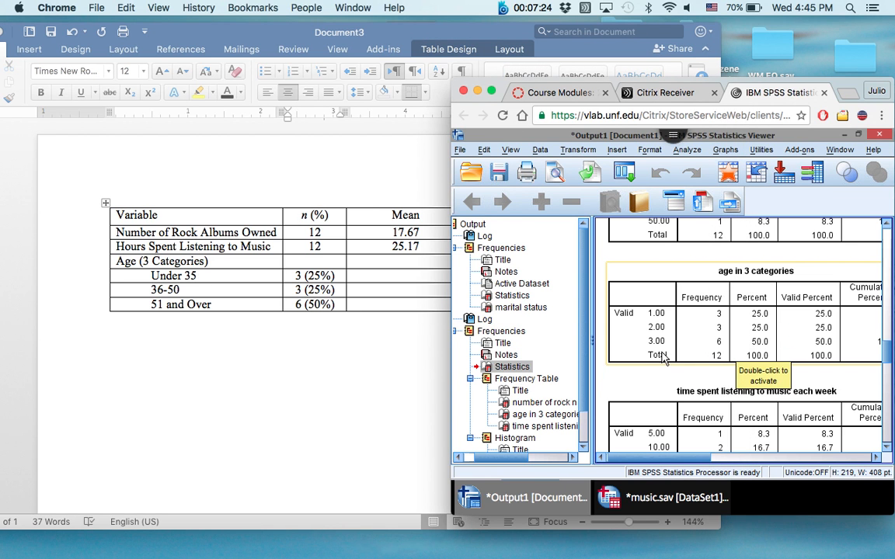
left_click(365, 291)
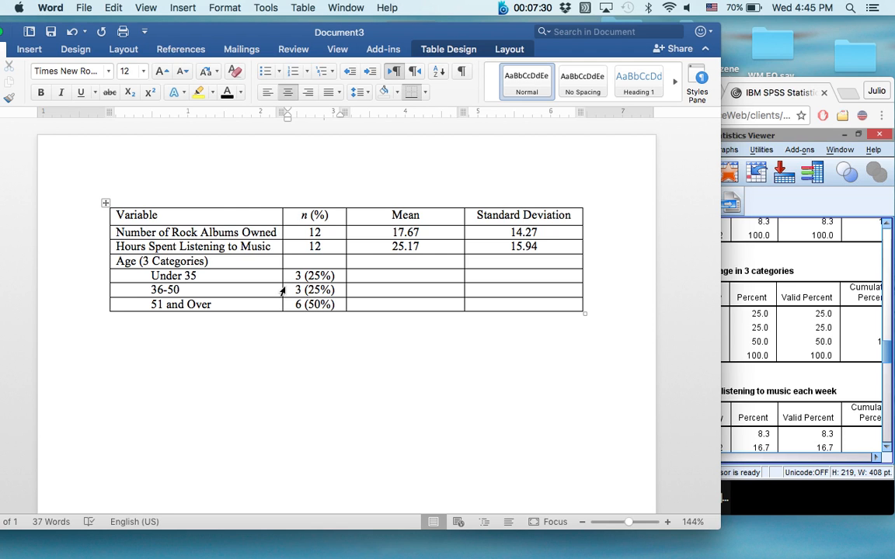
Remove the inside borders from all table rows below the header row
left_click(117, 232)
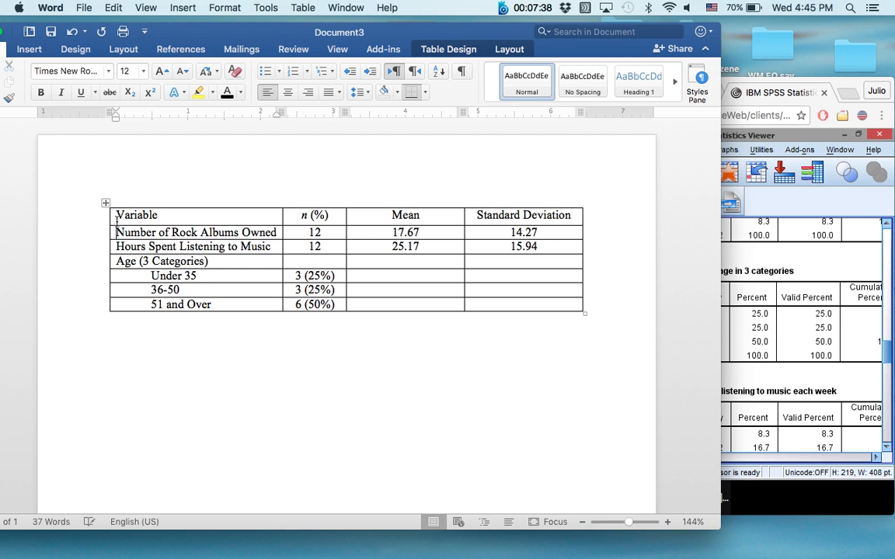
left_click_drag(116, 233, 484, 302)
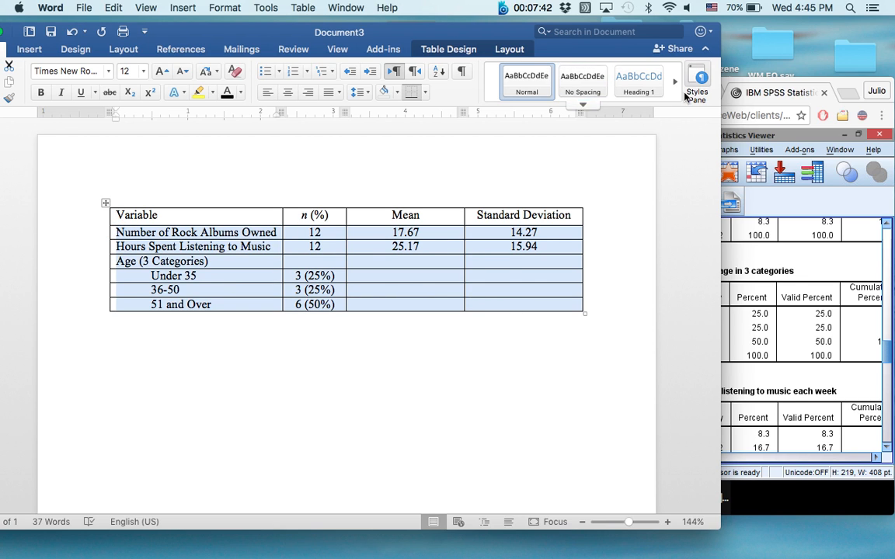
left_click(448, 50)
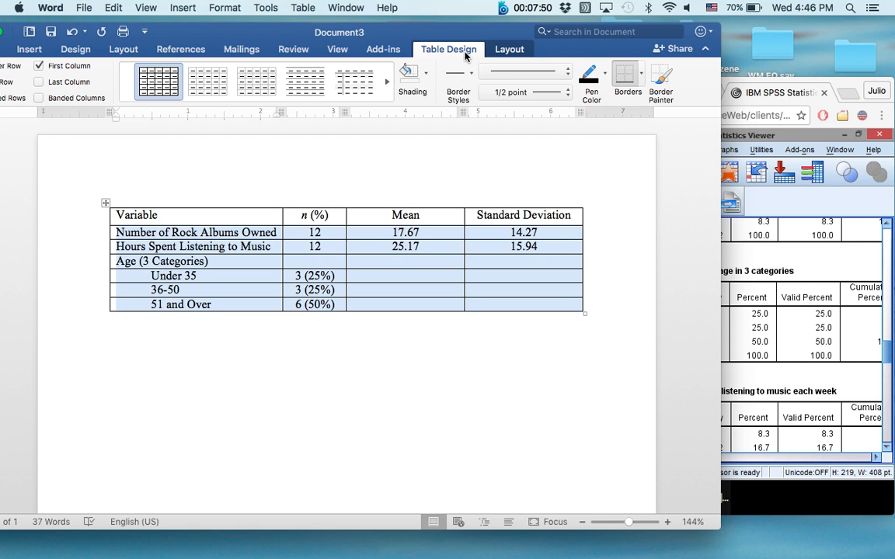
left_click(106, 203)
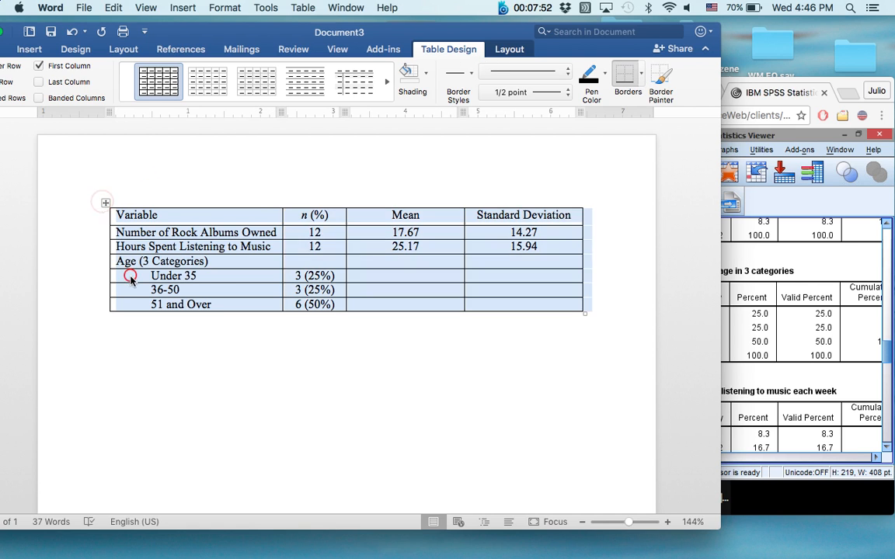
left_click(130, 277)
left_click_drag(115, 232, 513, 304)
left_click(442, 51)
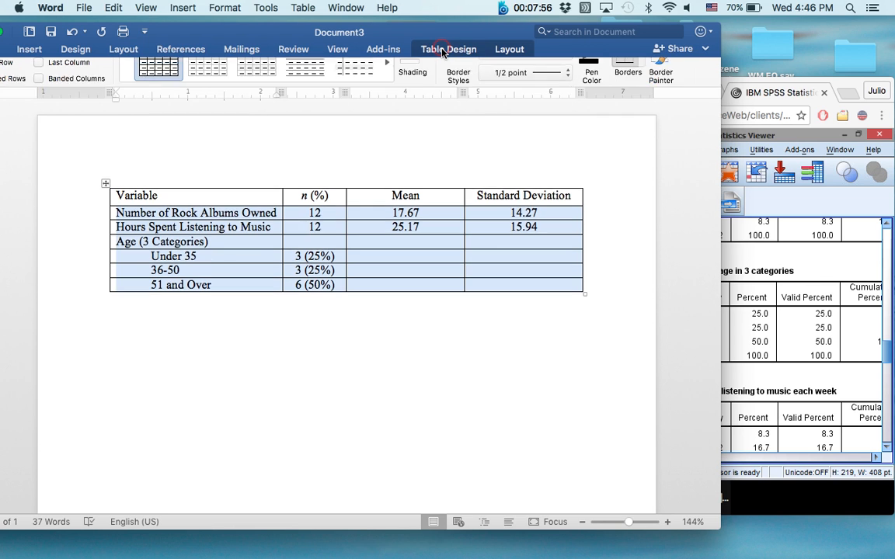
left_click(458, 49)
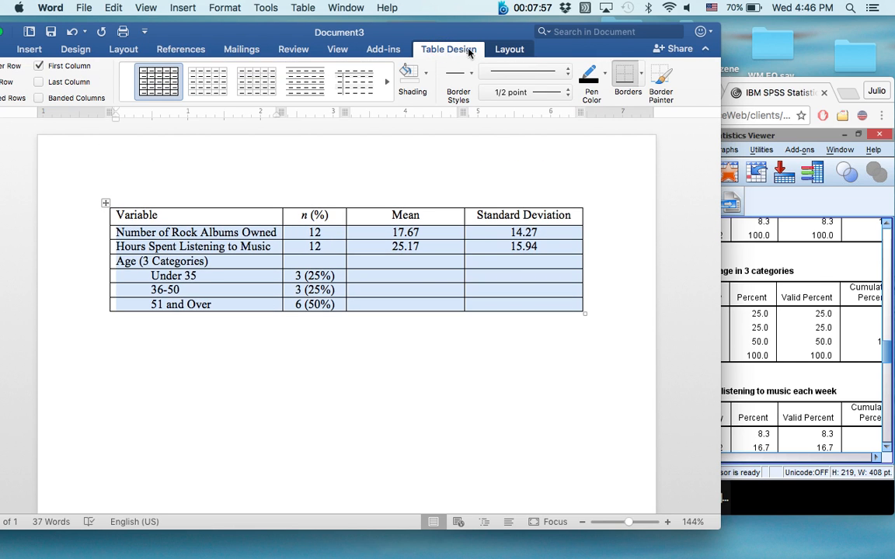
left_click(637, 77)
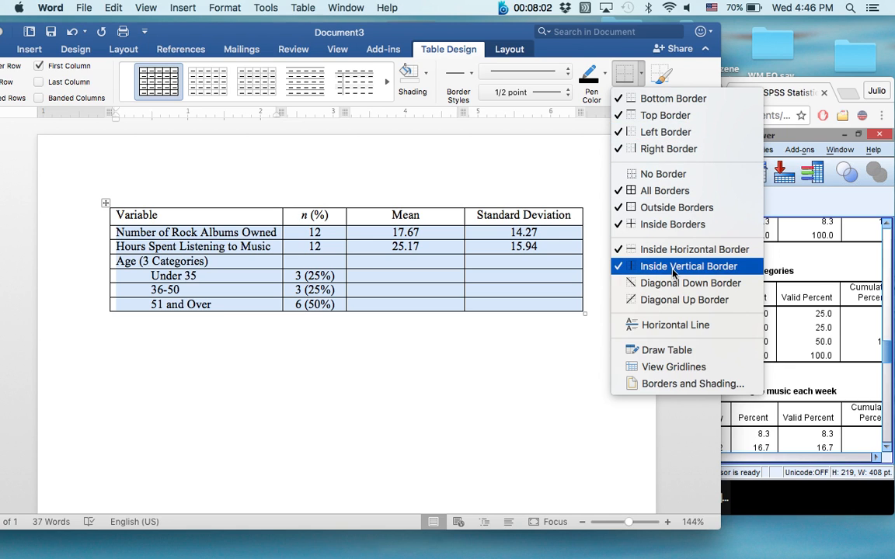
left_click(674, 225)
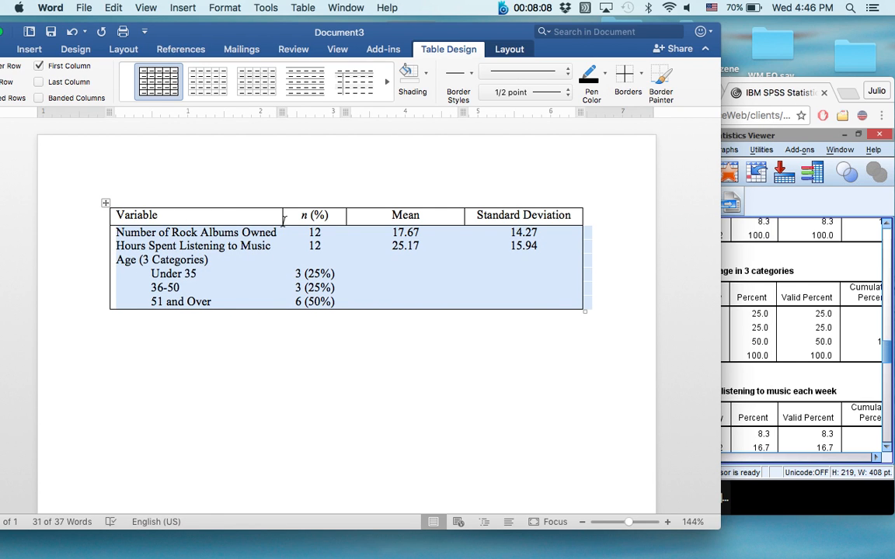
Remove the left and right outer borders from the whole table
left_click(641, 74)
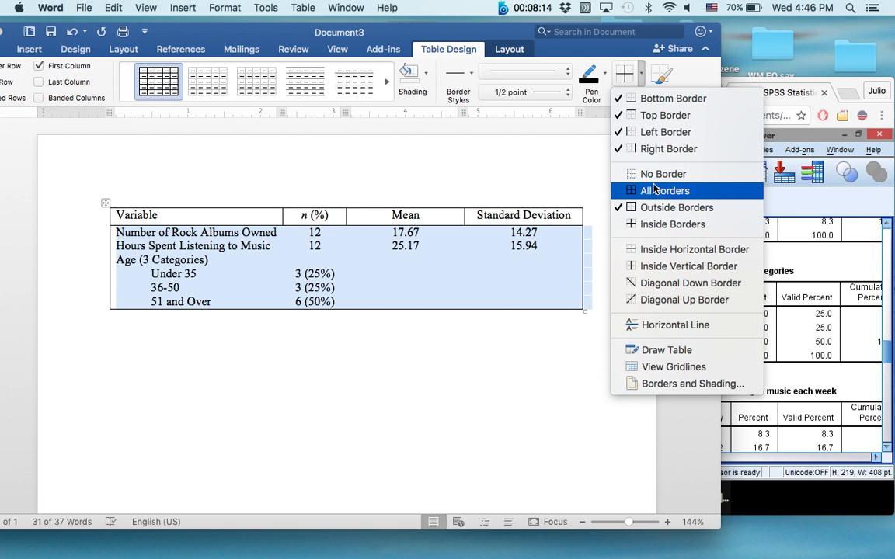
left_click(489, 249)
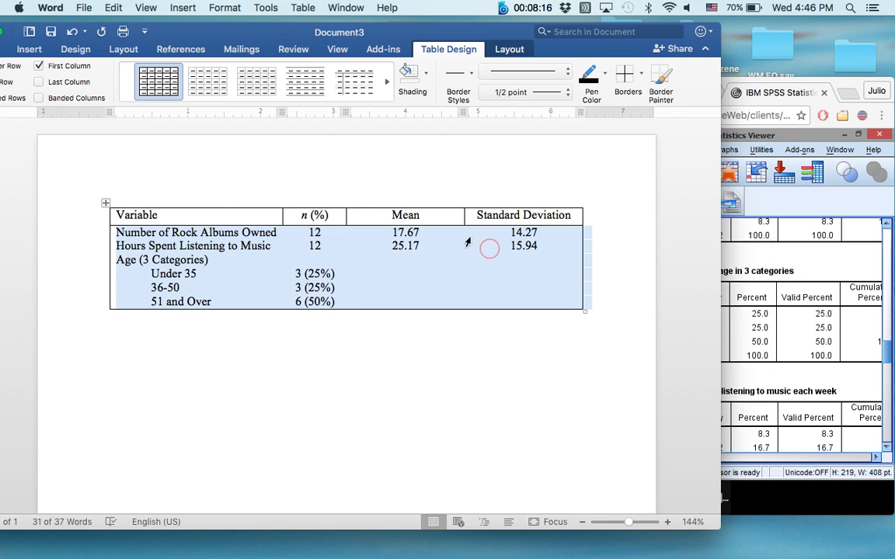
left_click_drag(116, 229, 503, 298)
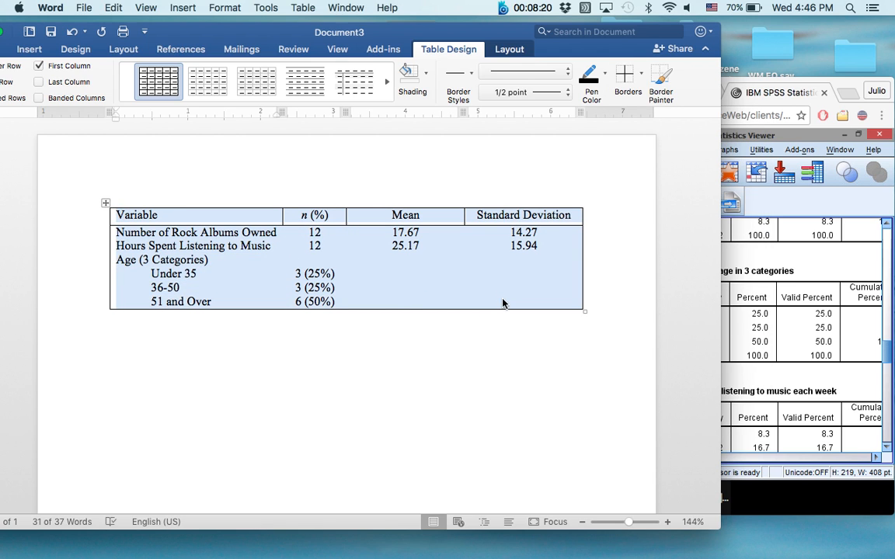
left_click(639, 78)
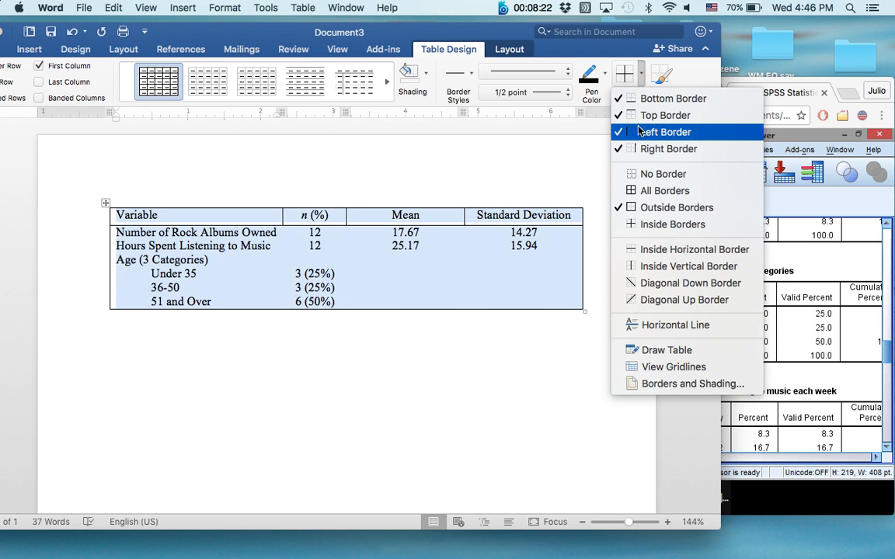
left_click(665, 132)
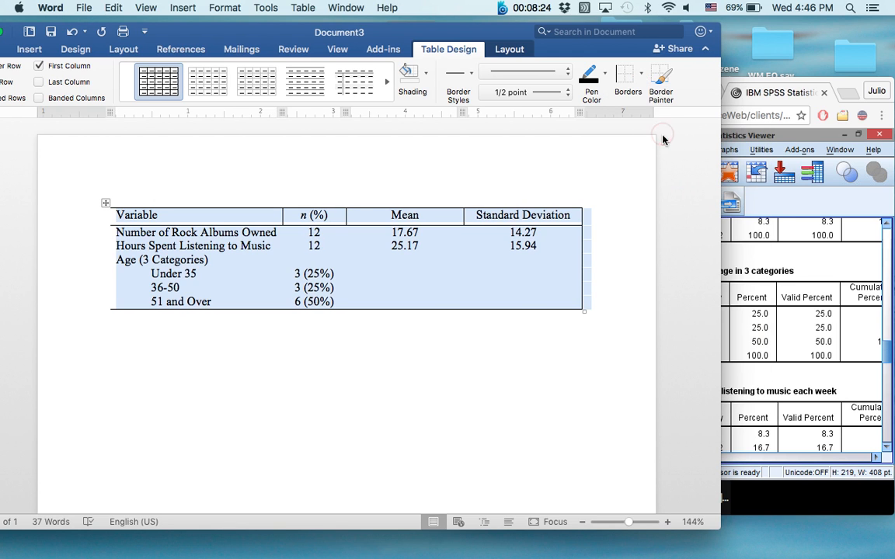
left_click(640, 77)
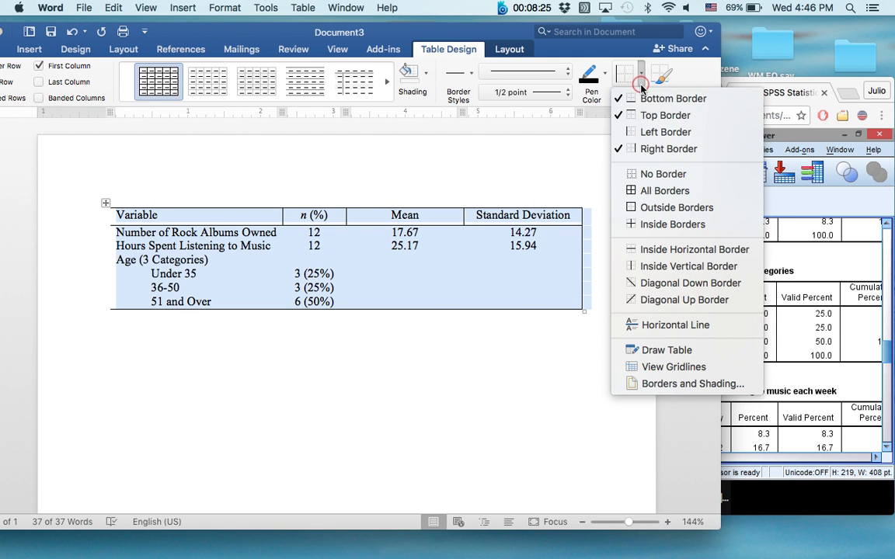
left_click(638, 149)
left_click(408, 308)
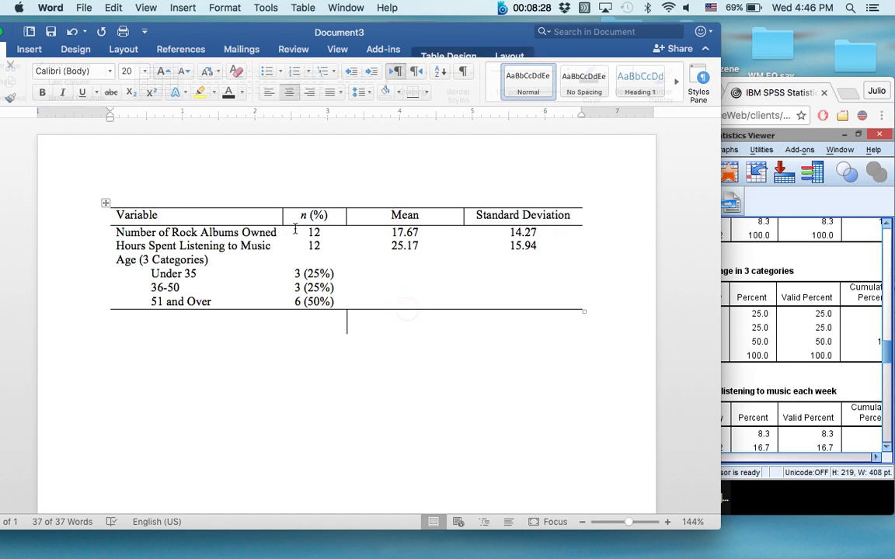
Remove the inside borders from the table's header row
left_click(117, 215)
left_click_drag(117, 215, 523, 187)
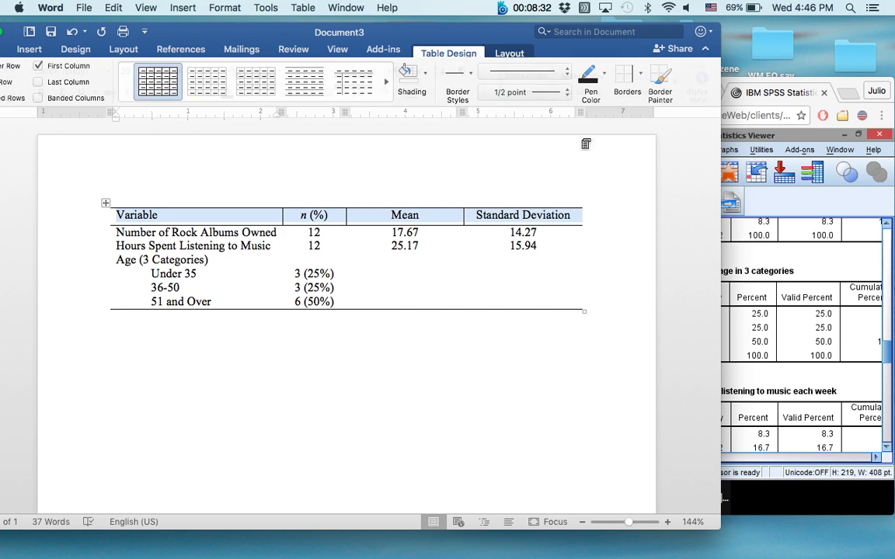
left_click(641, 78)
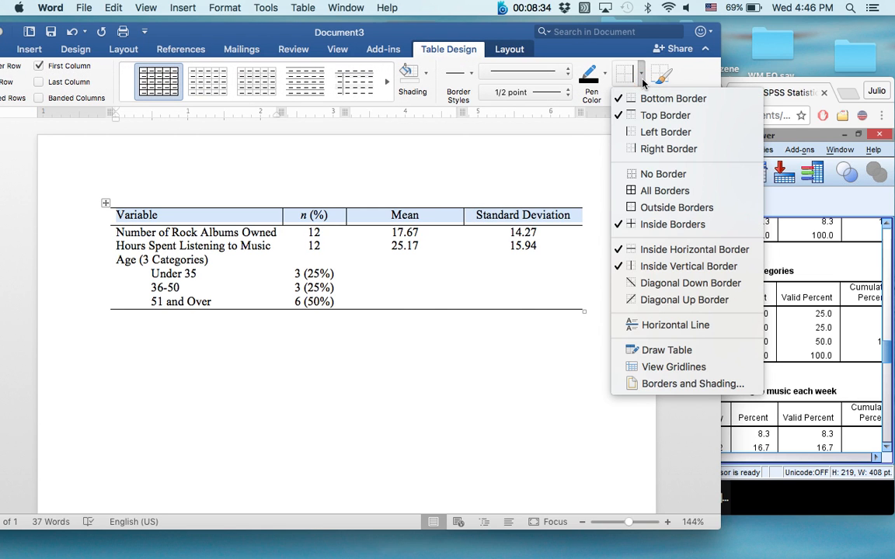
left_click(660, 225)
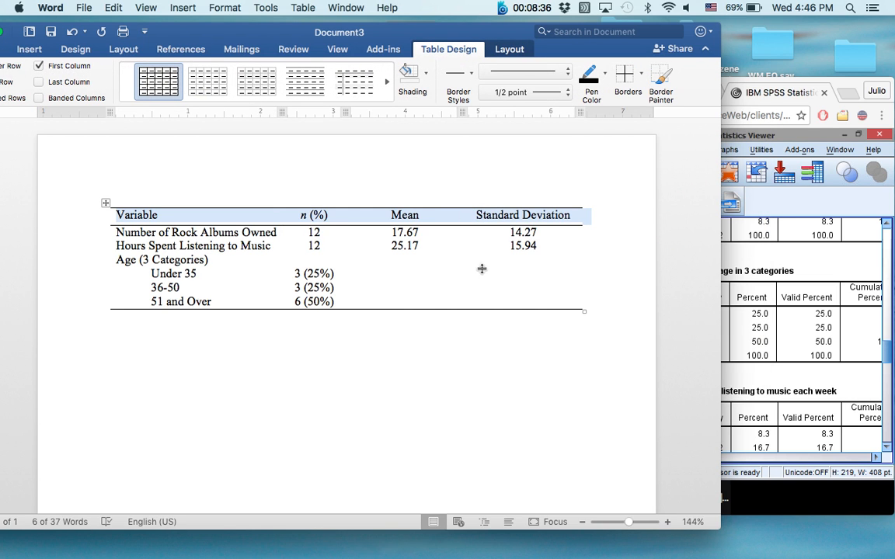
left_click(403, 253)
left_click(444, 347)
Add an empty line beneath the Standard Deviation heading to make the header row taller
left_click(580, 216)
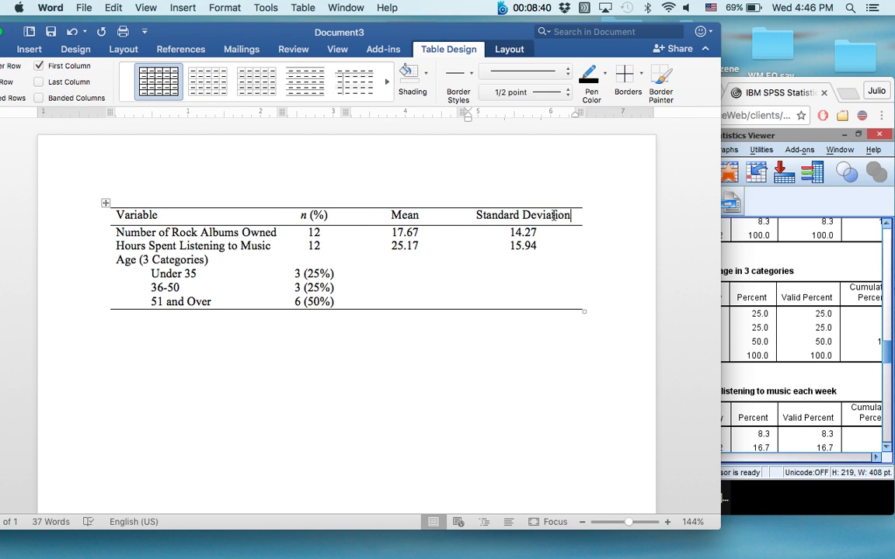
key("Return")
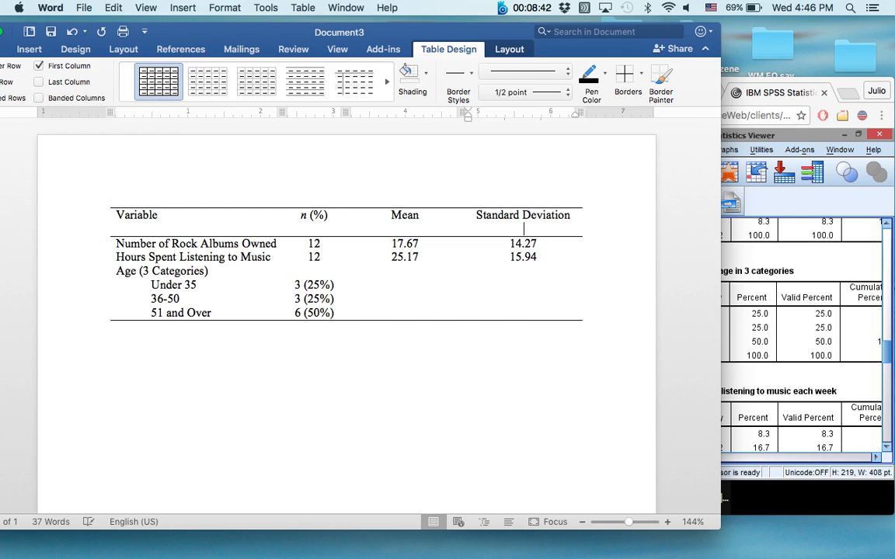
left_click(383, 383)
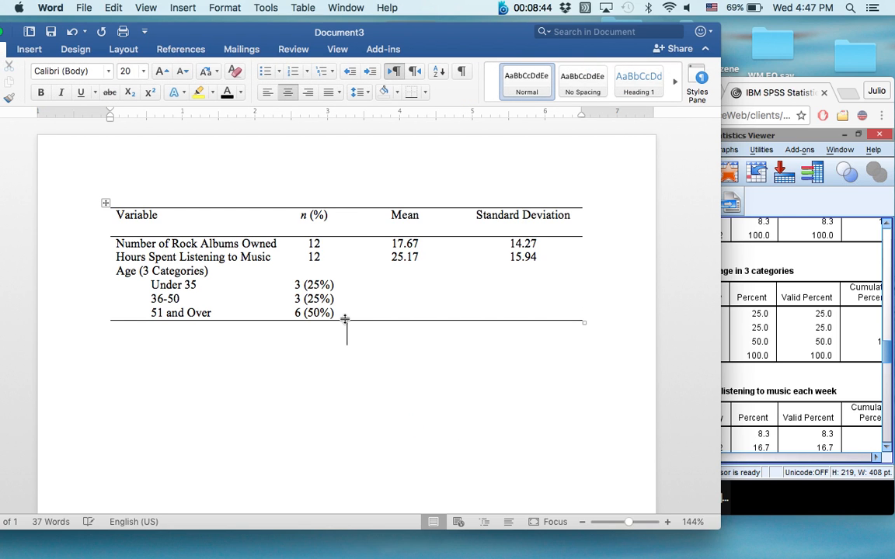
Left-align the values in the n (%), Mean and Standard Deviation columns below the header row
left_click_drag(296, 242, 520, 318)
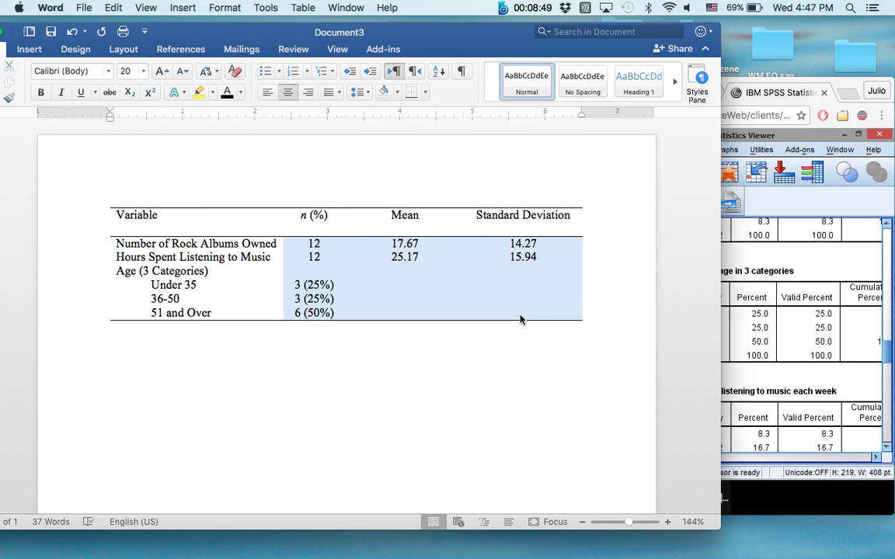
left_click(7, 49)
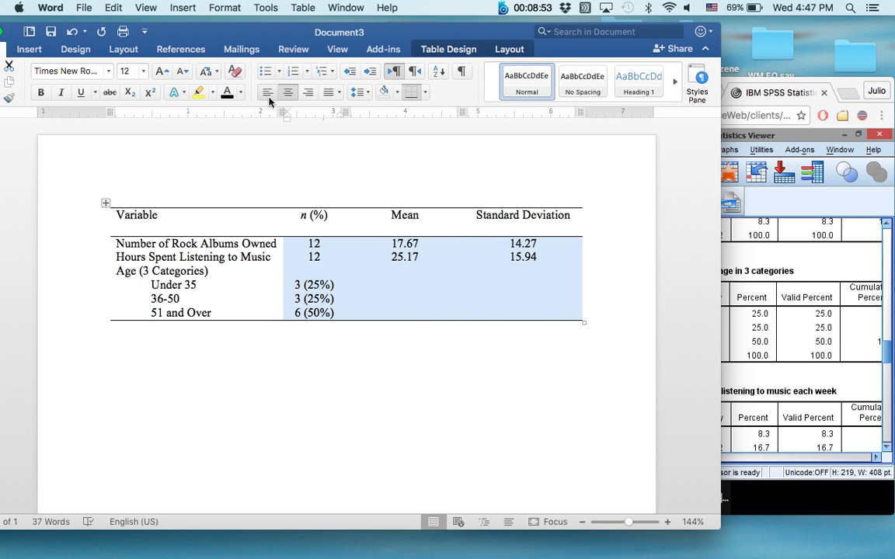
left_click_drag(219, 36, 242, 30)
left_click(291, 87)
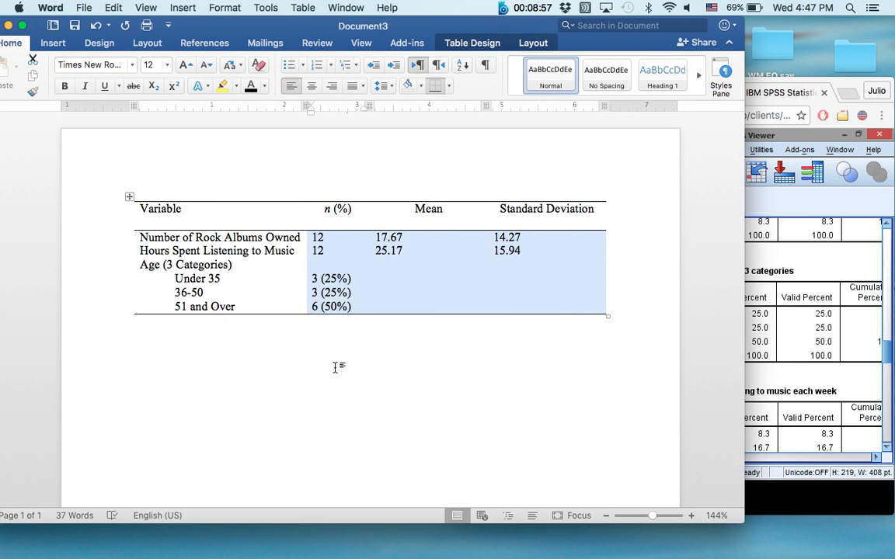
left_click(280, 368)
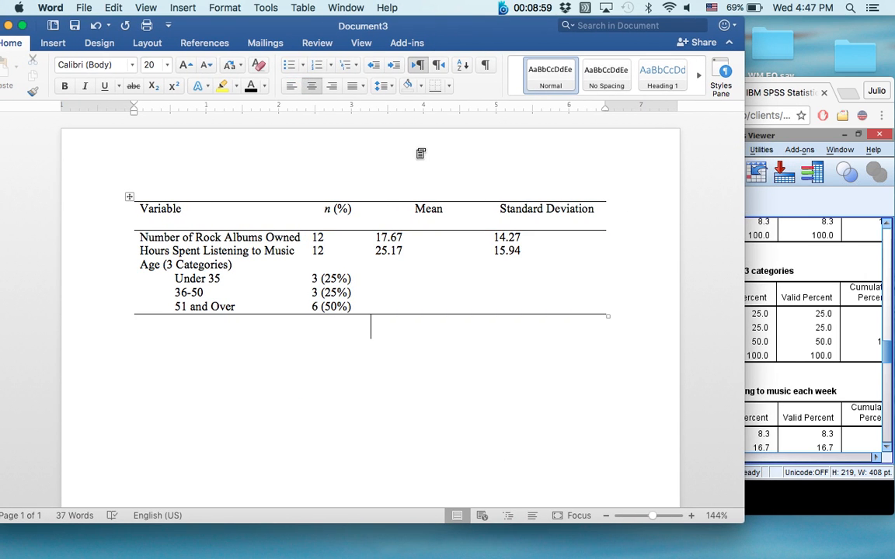
left_click(204, 413)
Move the whole table down the page to leave room for a title line above it
left_click(134, 198)
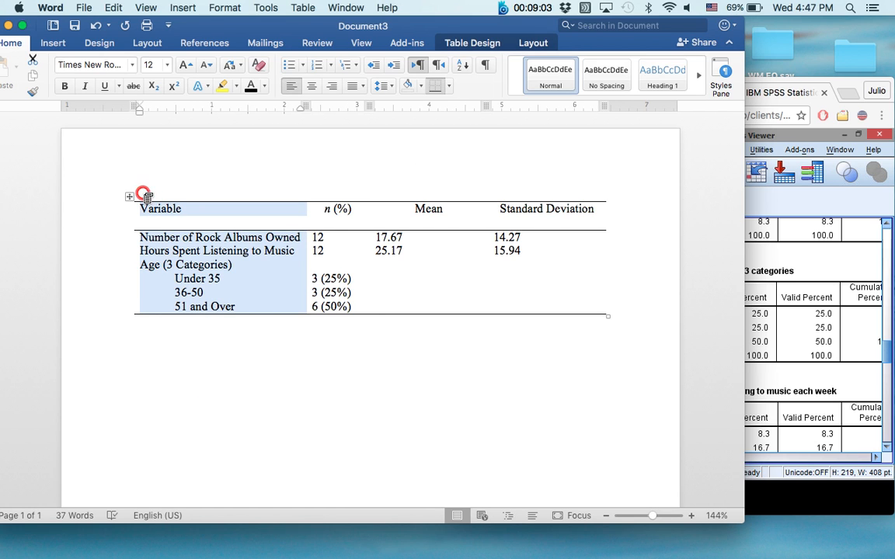
double_click(120, 168)
double_click(120, 221)
left_click_drag(130, 198, 139, 251)
On the line above the table, set left alignment and font size 12, and enter the title Table 1
left_click(139, 224)
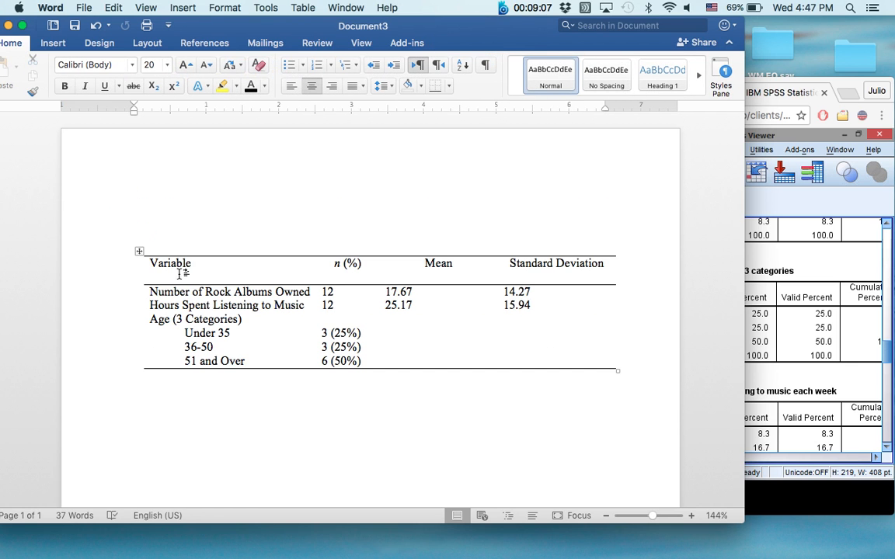
left_click(291, 85)
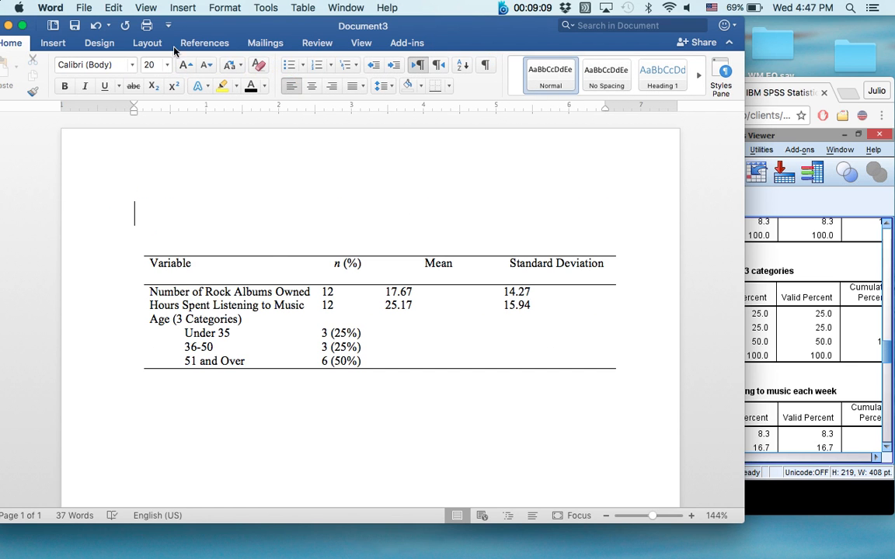
left_click(205, 65)
left_click(205, 65)
left_click(205, 65)
left_click(205, 65)
type("T")
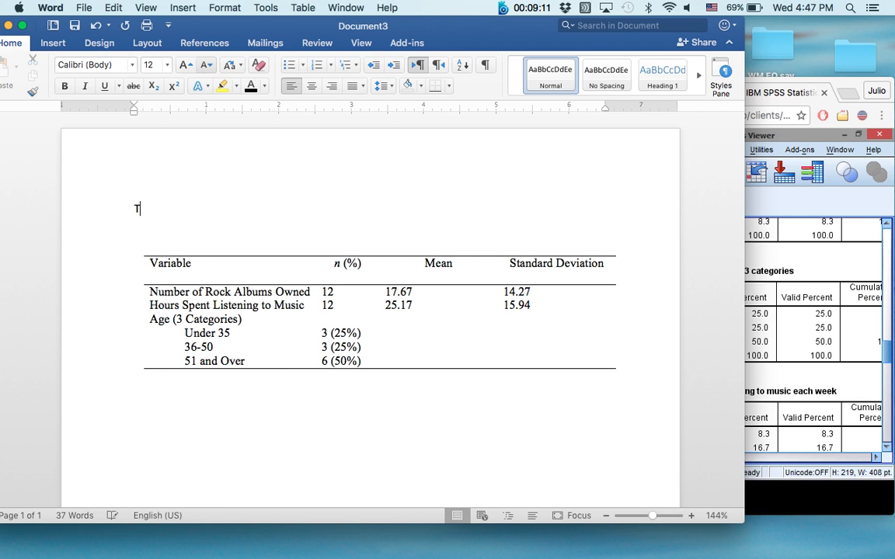
type("able 1")
left_click(150, 222)
key("BackSpace")
type("b")
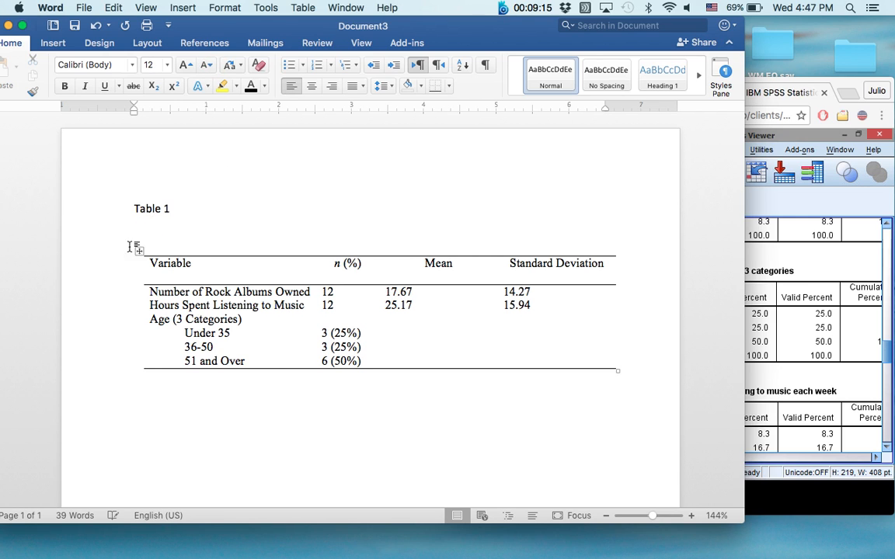
Close the gap between the Table 1 title and the table so the table sits directly beneath it
left_click(140, 252)
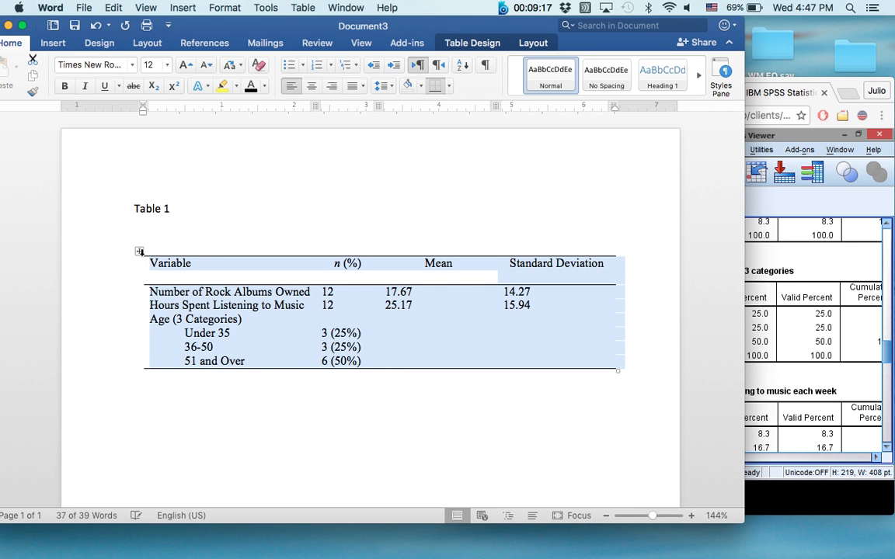
left_click_drag(139, 255, 232, 303)
left_click(208, 393)
left_click(207, 396)
left_click(294, 240)
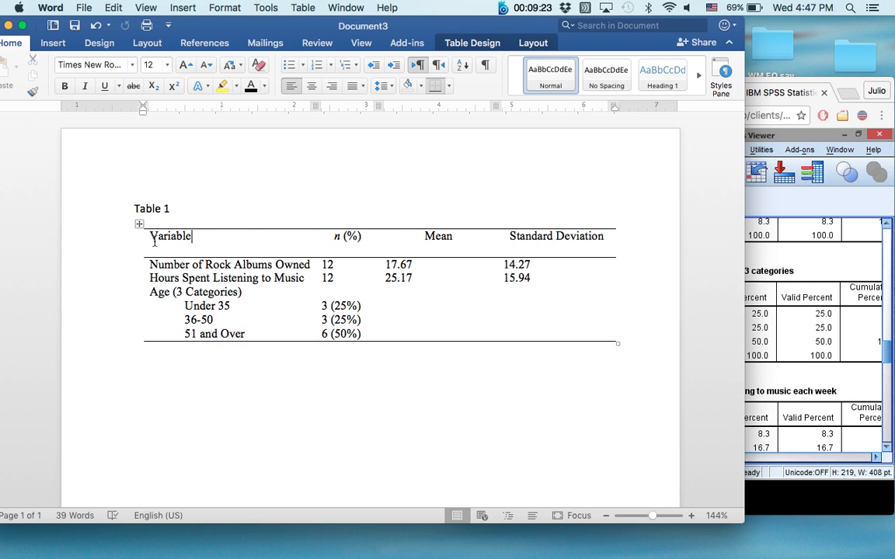